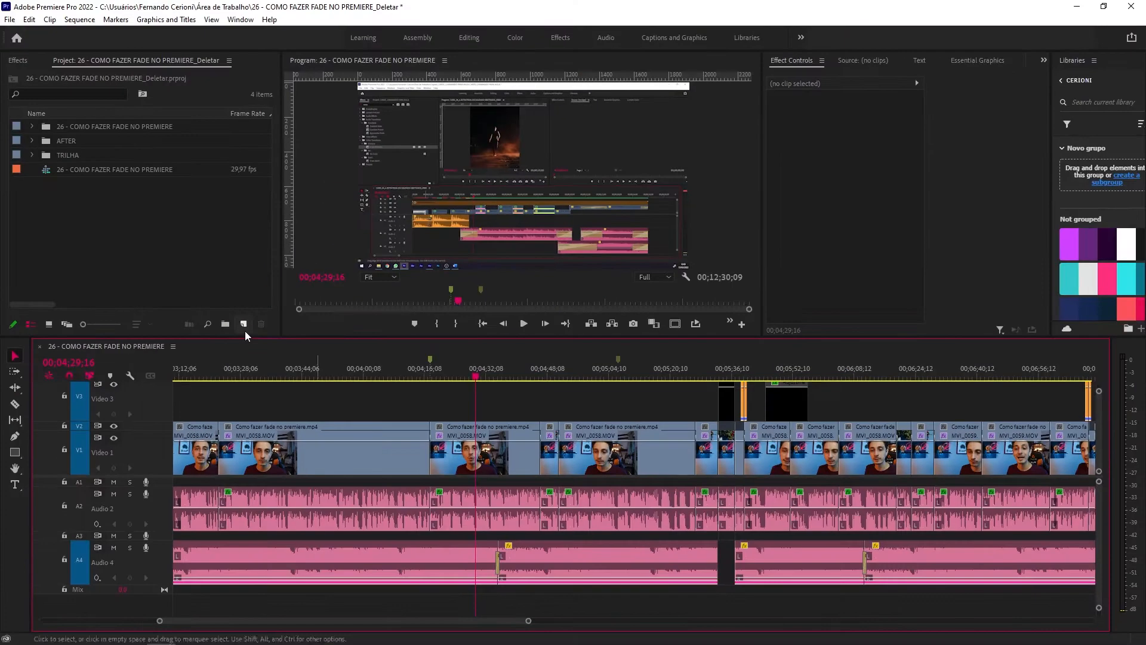
Step: Create an adjustment layer at 1920 x 1080, 29,97 fps Drop-Frame, with square pixels
left_click(244, 327)
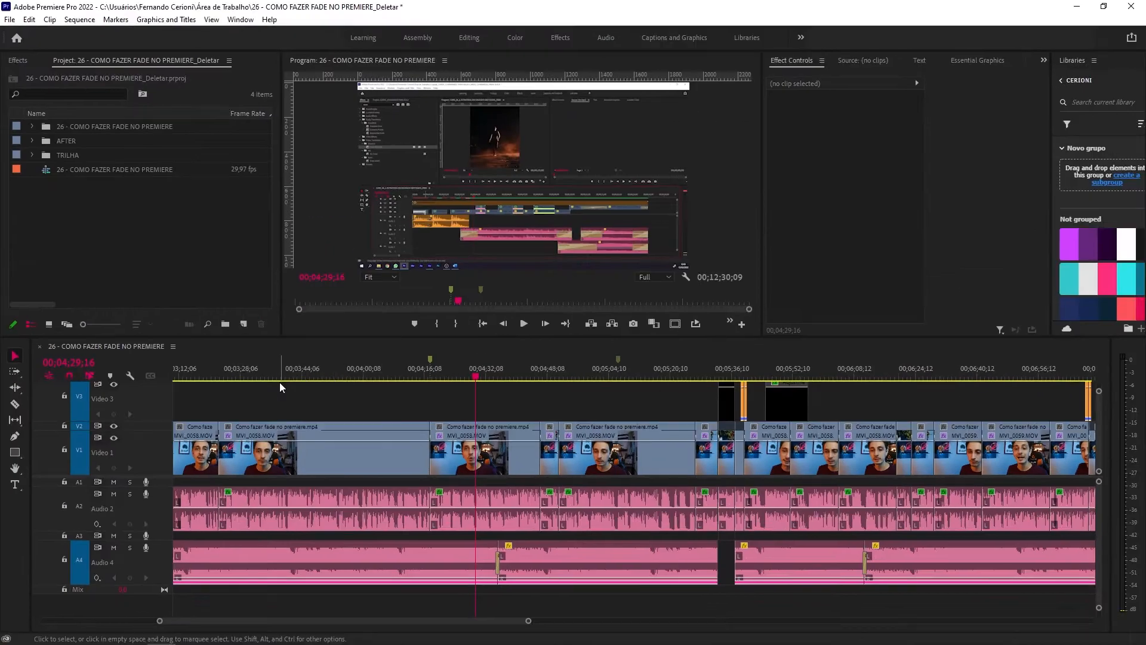
left_click(175, 268)
left_click(268, 379)
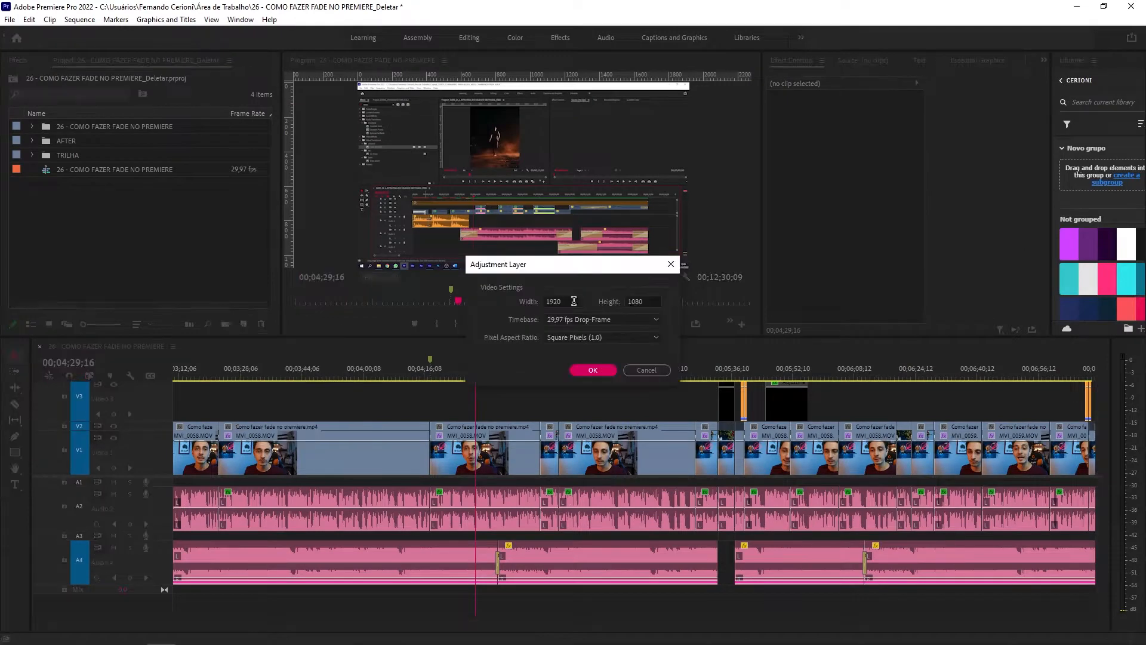
left_click_drag(577, 269, 575, 258)
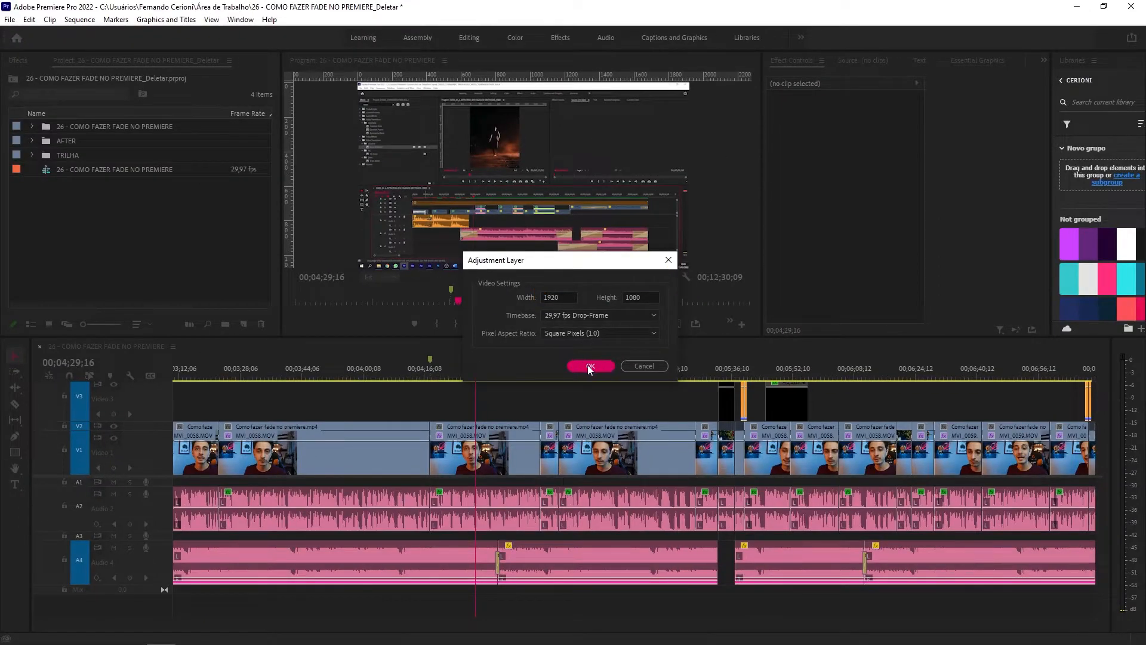
left_click(590, 366)
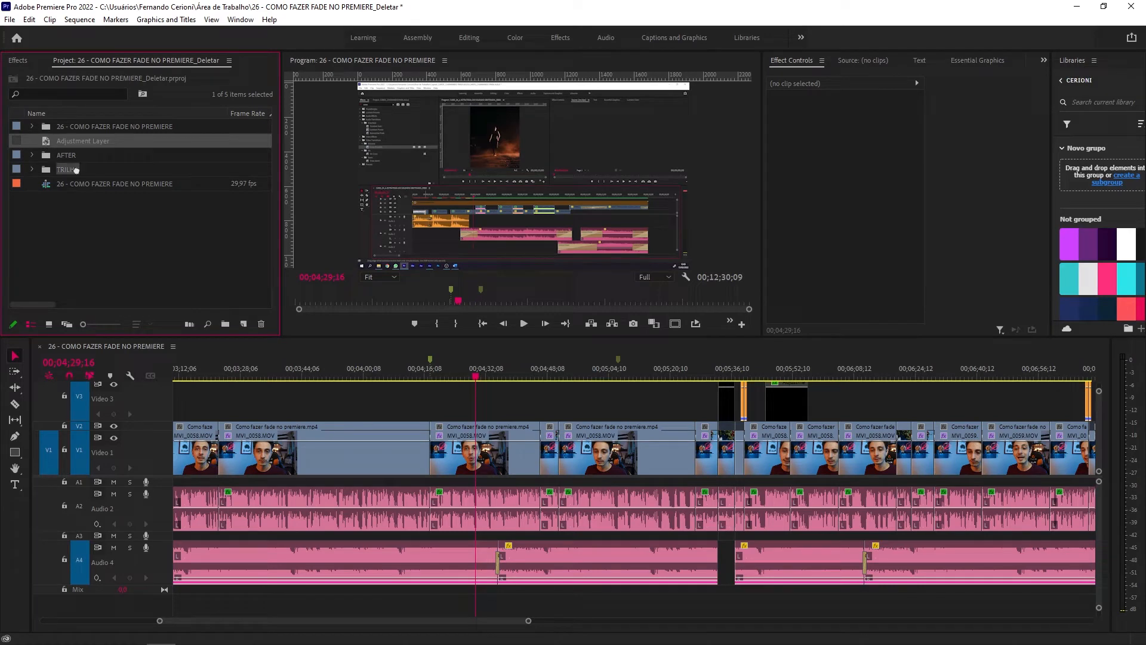
Step: Place the adjustment layer on track V3 at the first marker, extend its end to the second marker, and put the playhead over it
left_click_drag(419, 373, 439, 406)
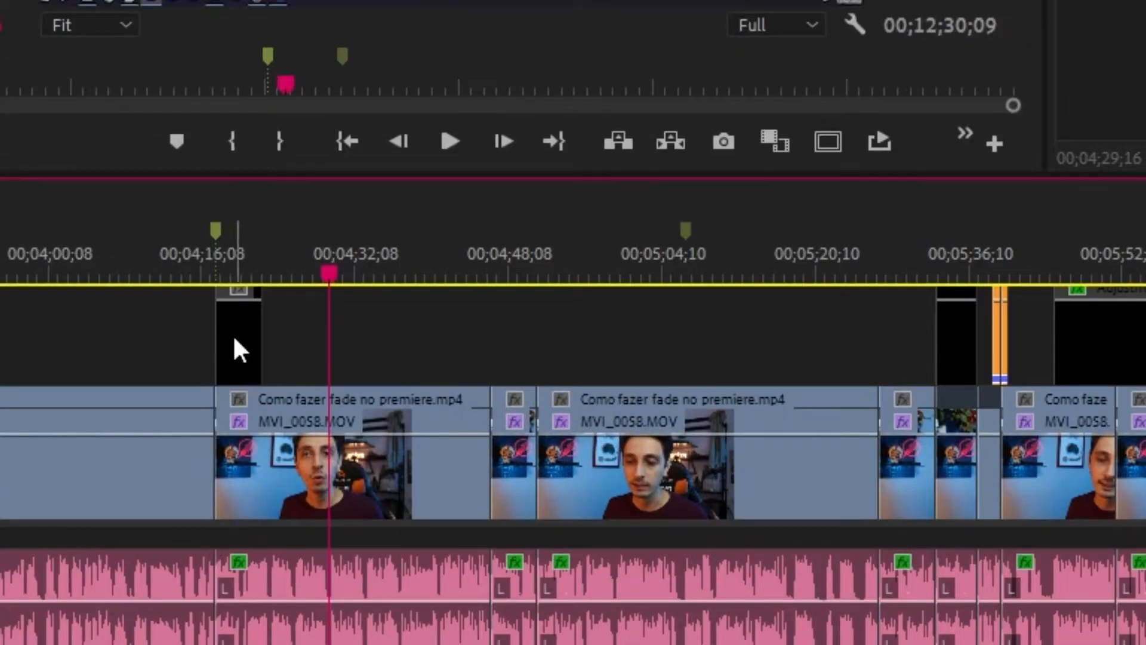
left_click(233, 350)
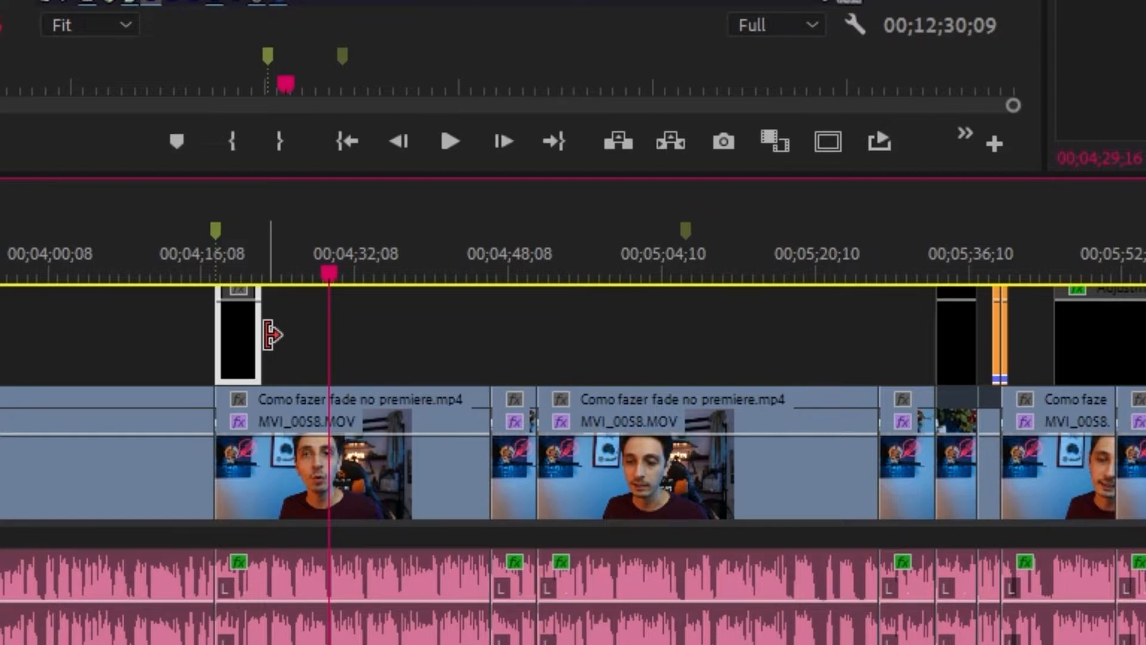
key("shift+m")
left_click_drag(259, 334, 671, 353)
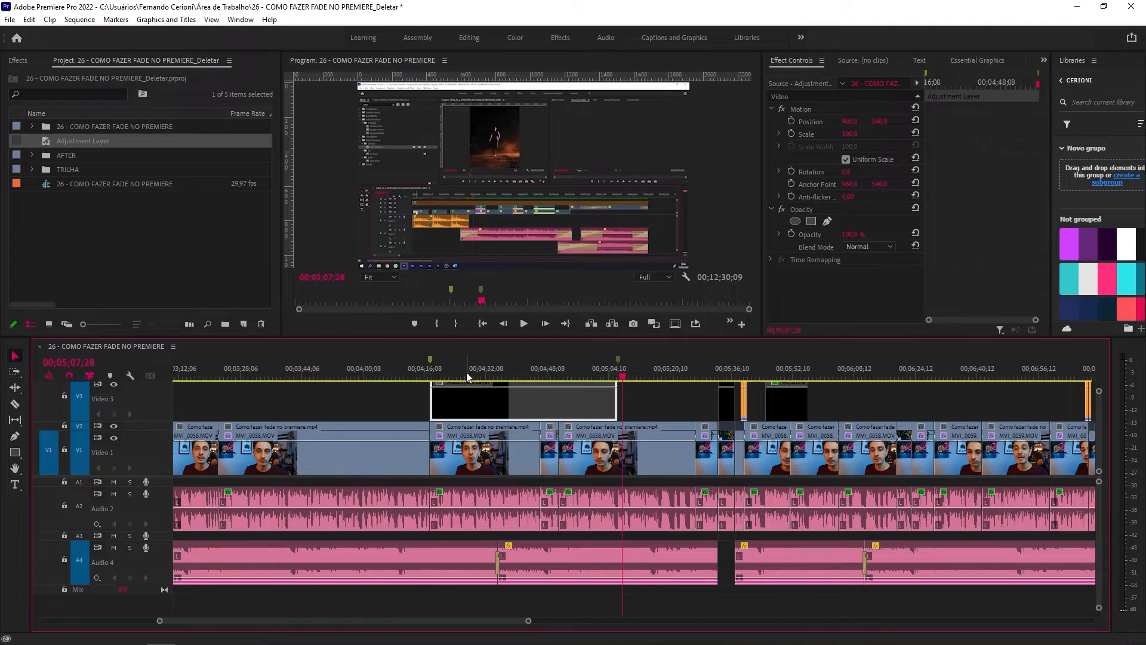
left_click(466, 376)
left_click(401, 404)
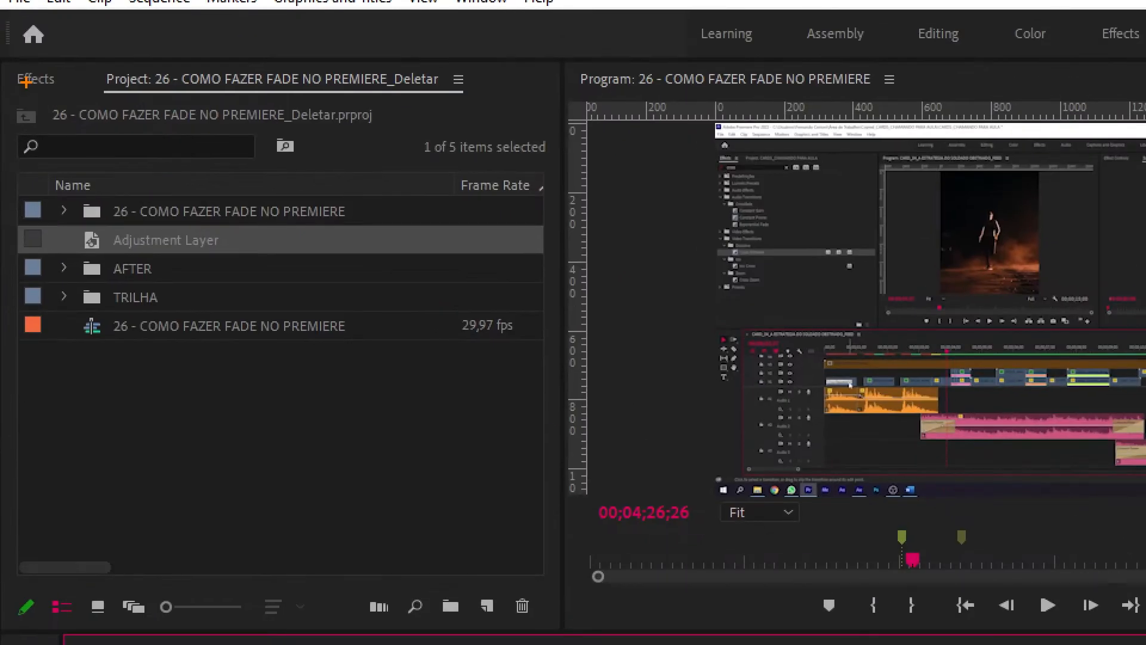
Step: Bring up the Effects panel
left_click_drag(29, 88, 7, 280)
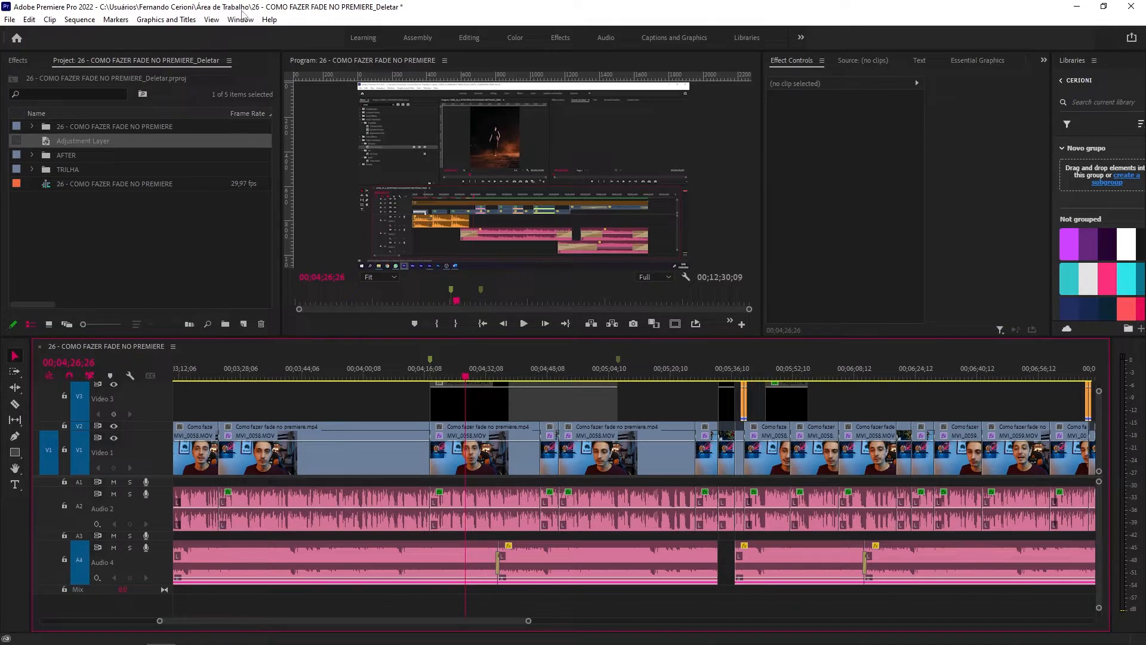
left_click(240, 21)
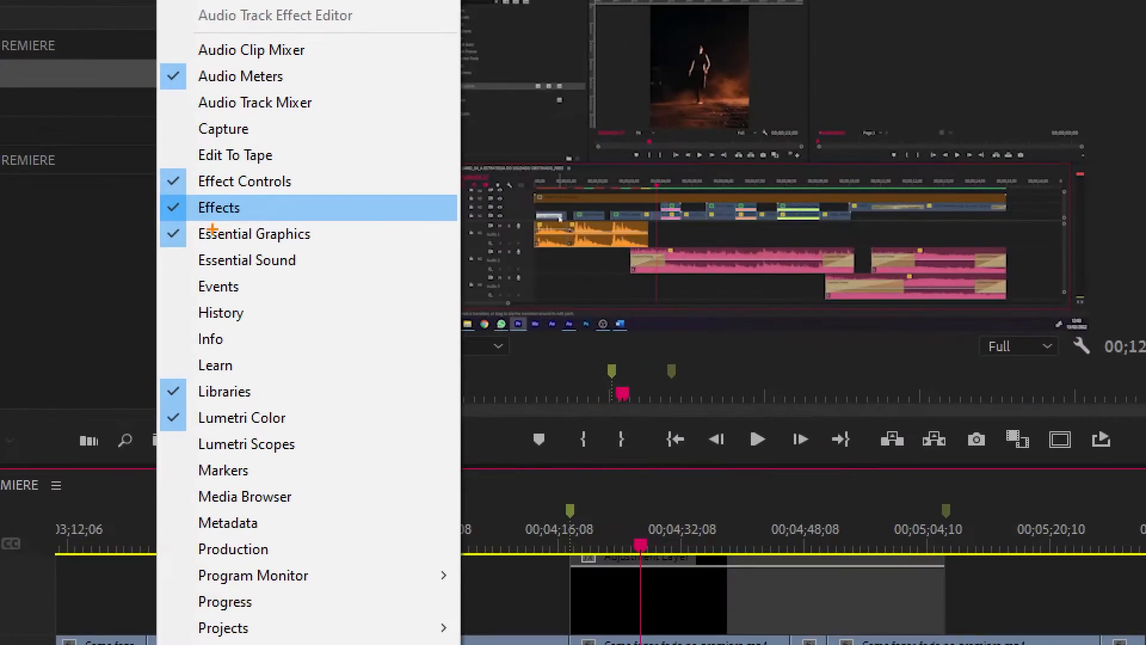
left_click_drag(158, 206, 63, 294)
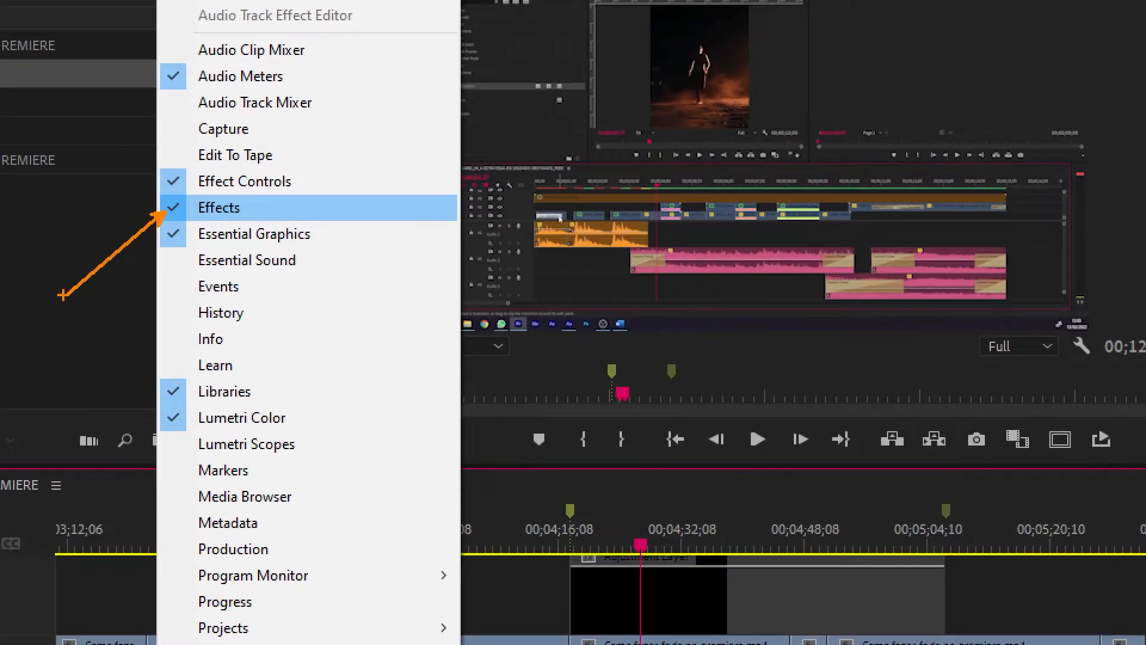
left_click_drag(162, 90, 189, 173)
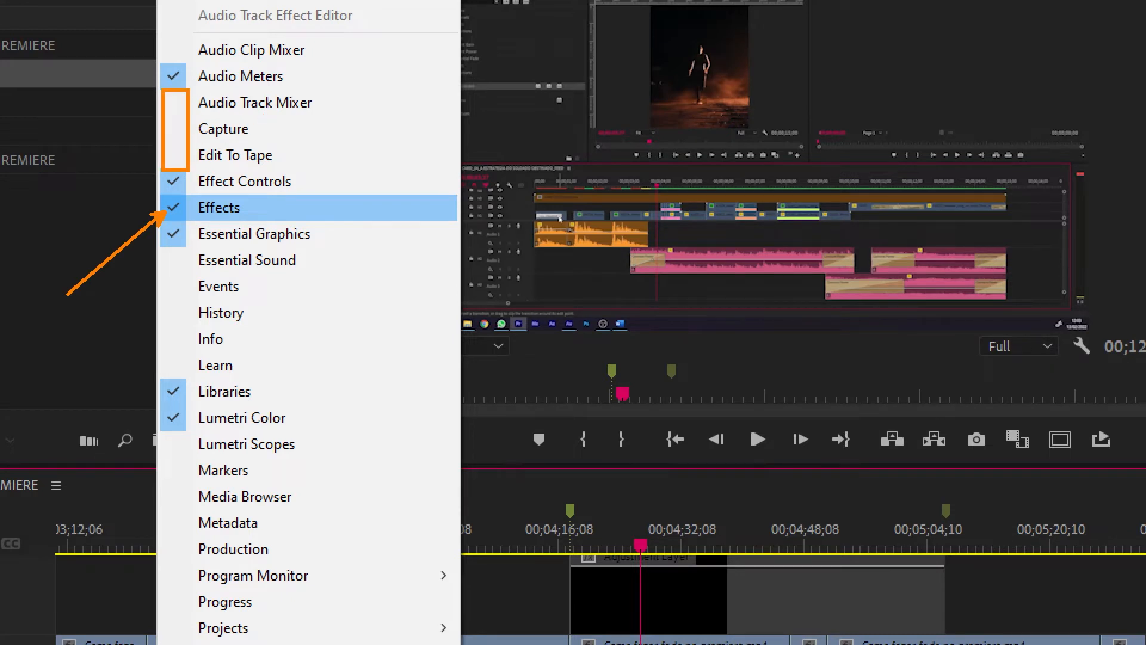
mouse_move(161, 248)
left_mouse_down()
mouse_move(200, 397)
mouse_move(191, 378)
left_mouse_up()
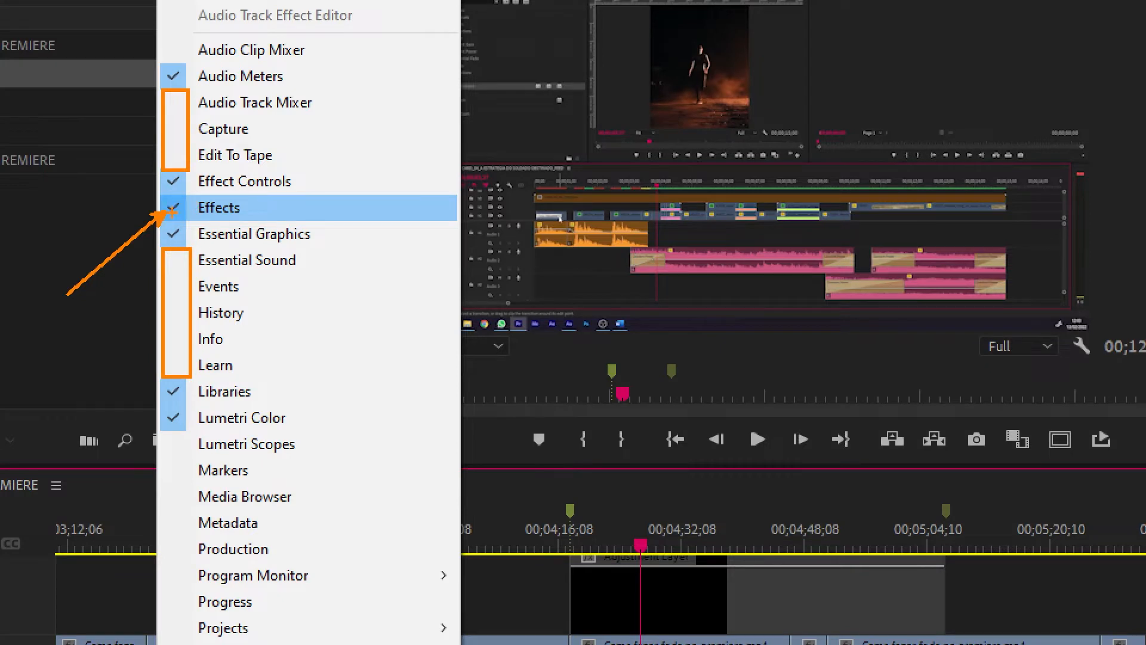
left_click_drag(241, 204, 341, 165)
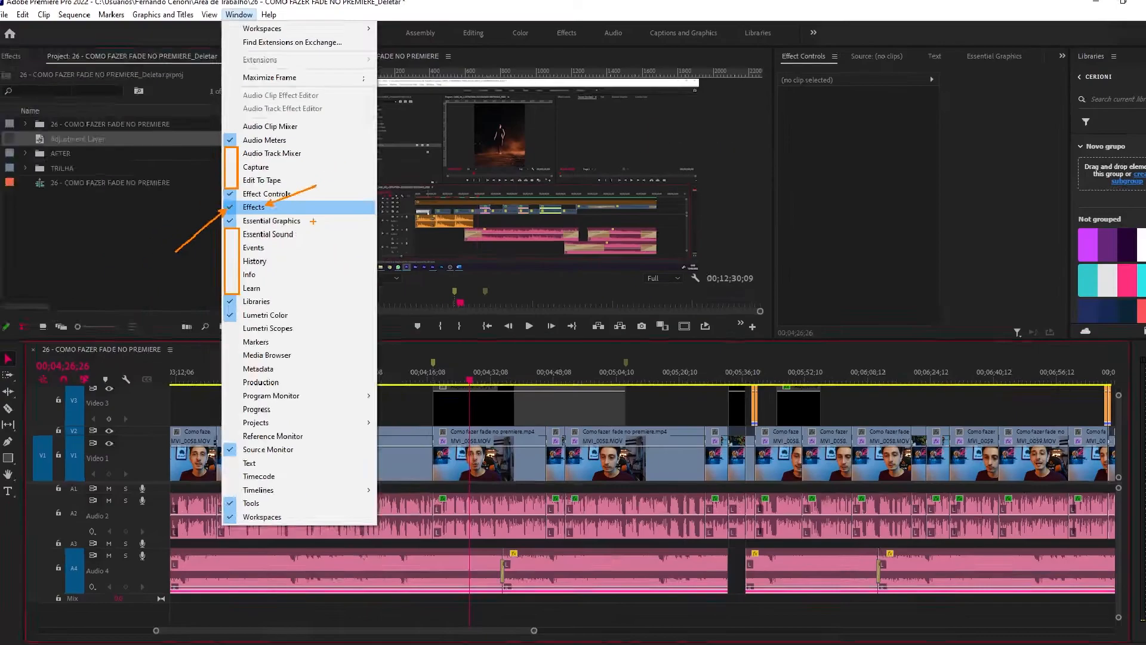
left_click(219, 207)
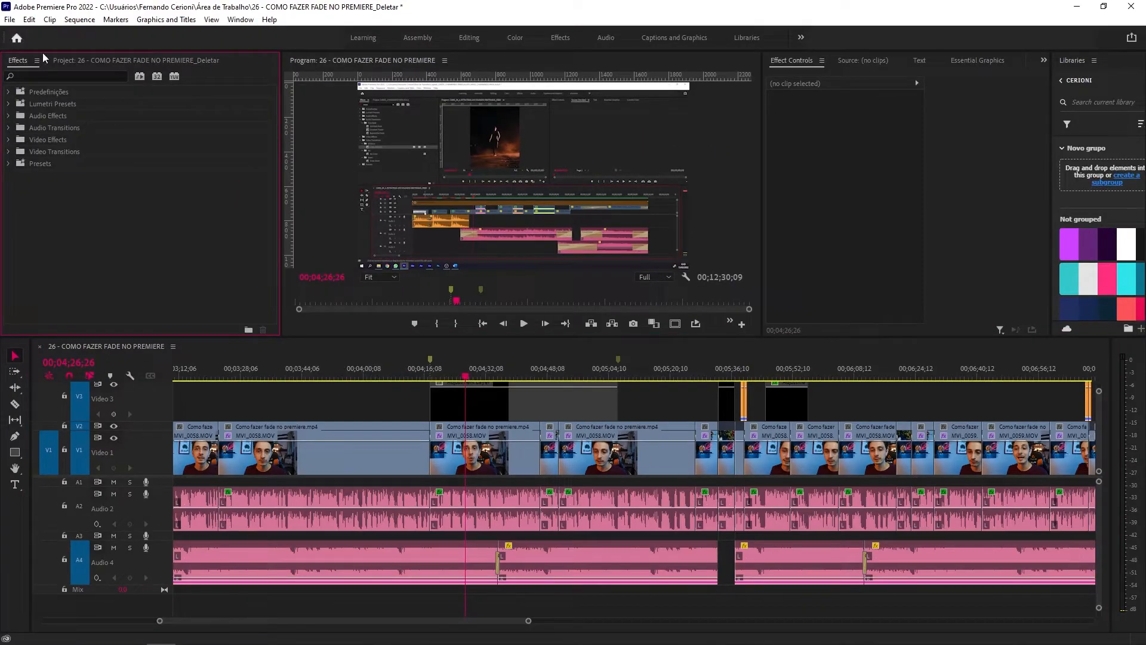
Step: Search the effects for "transfor"
left_click(45, 77)
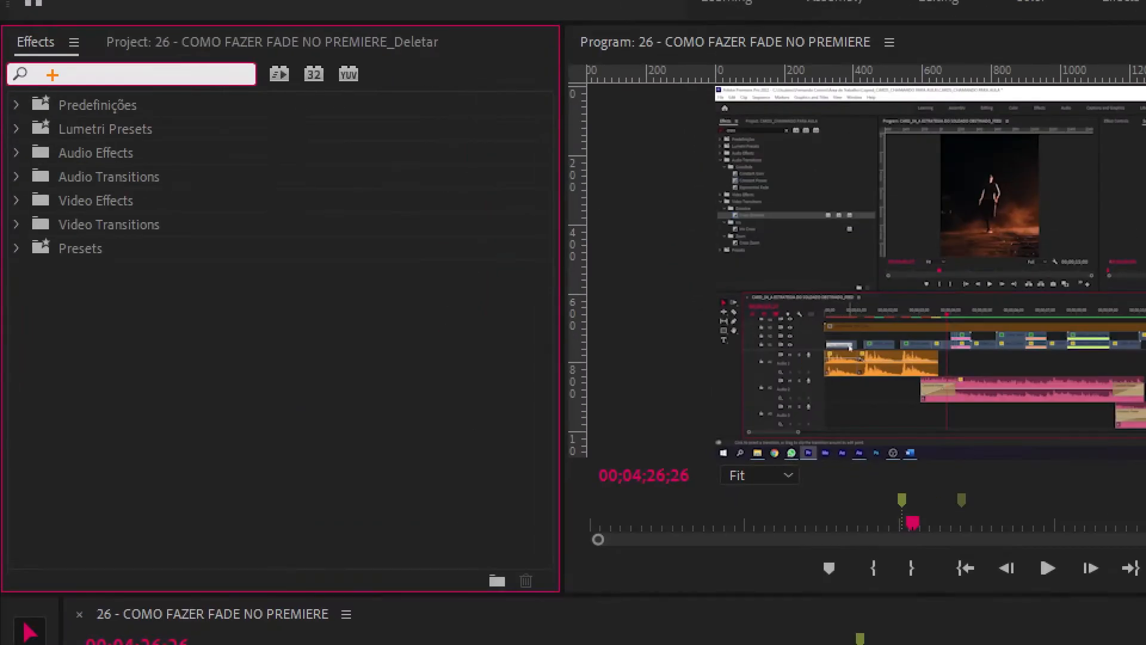
left_click_drag(14, 75, 52, 64)
left_click_drag(192, 74, 314, 59)
key("Escape")
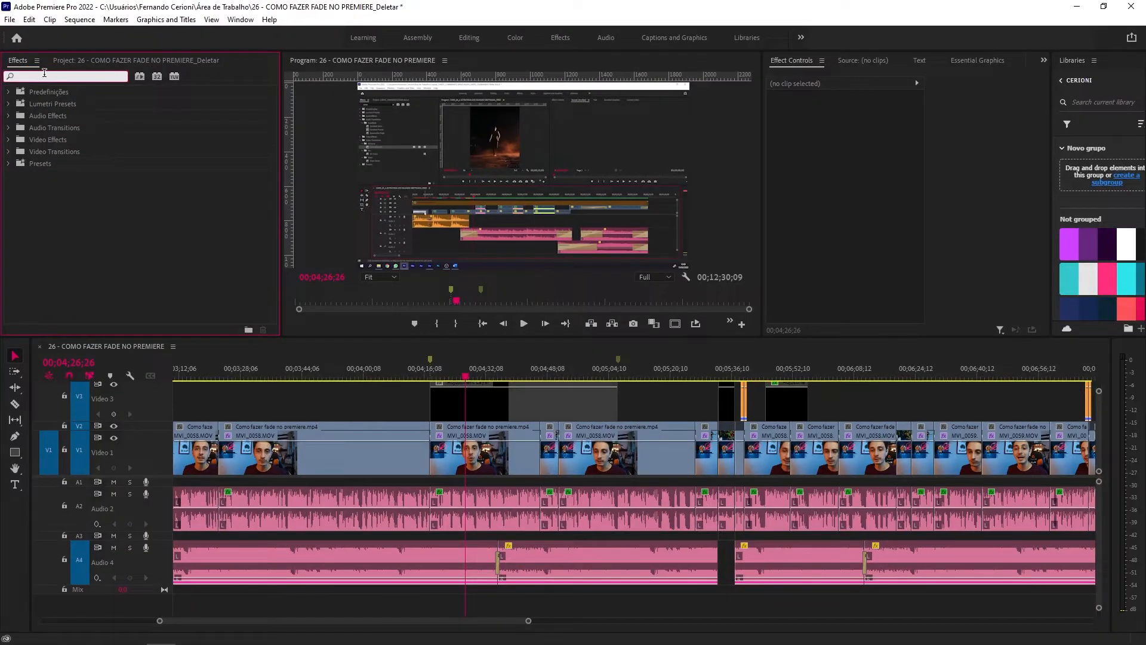
type("transfor")
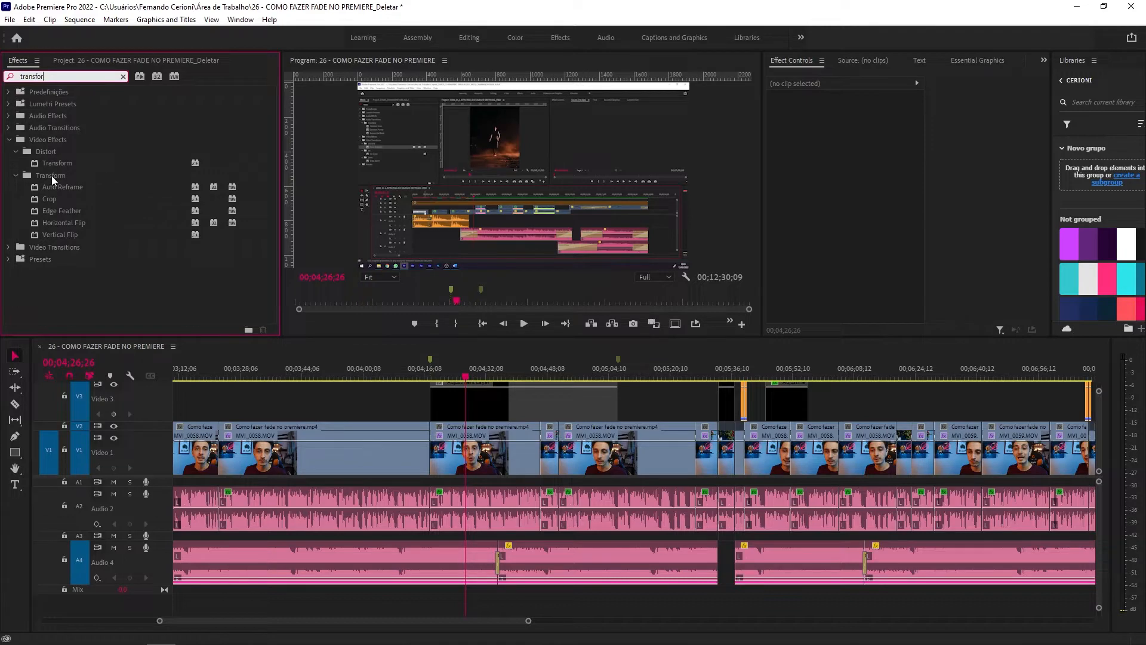
Step: Compare the Transform effect under Distort with the separate Transform category in the video effects results
key("ctrl+1")
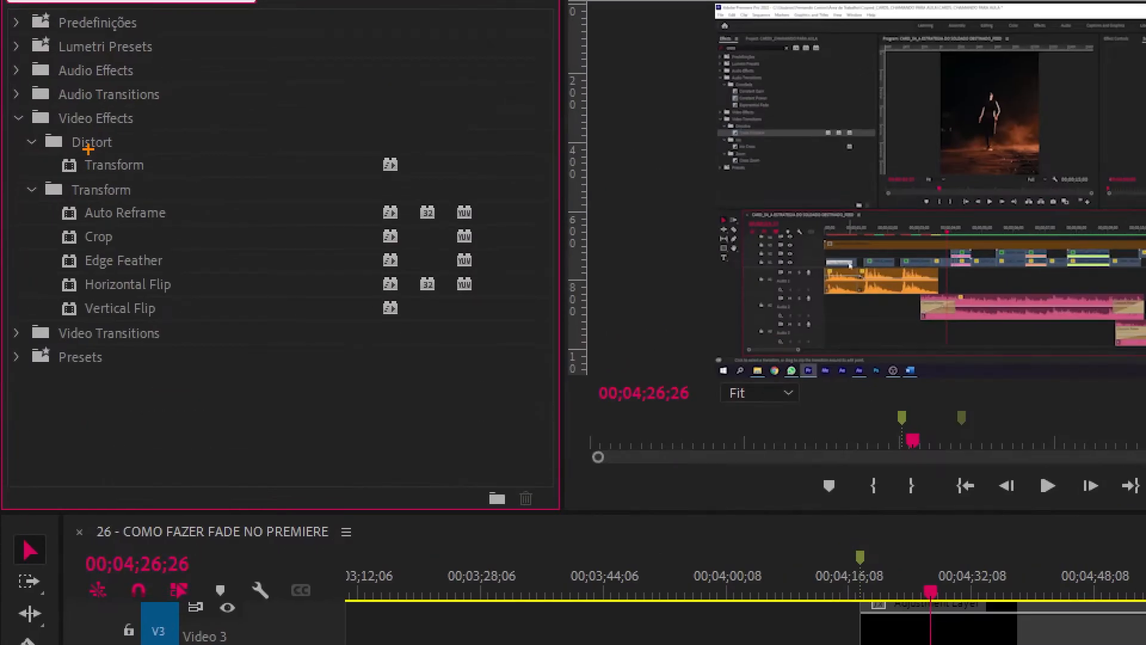
left_click_drag(50, 146, 69, 127)
left_click_drag(135, 95, 172, 55)
left_click_drag(154, 163, 228, 124)
left_click_drag(50, 157, 165, 182)
key("b")
mouse_move(133, 189)
left_mouse_down()
mouse_move(224, 153)
mouse_move(242, 159)
left_mouse_up()
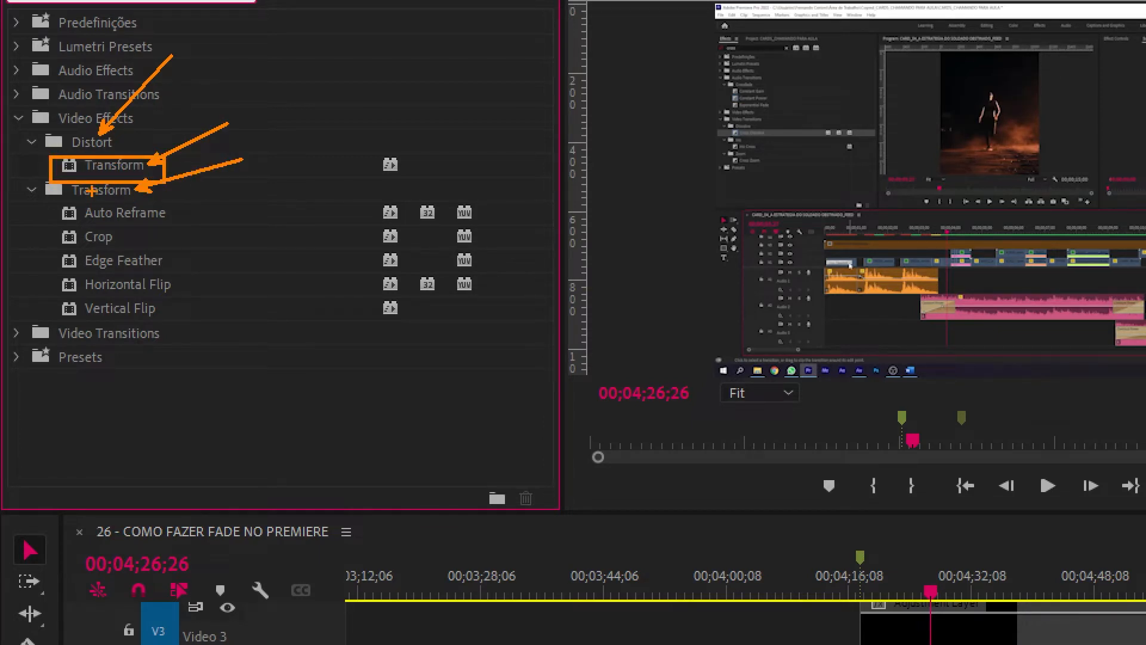
left_click_drag(55, 209, 185, 324)
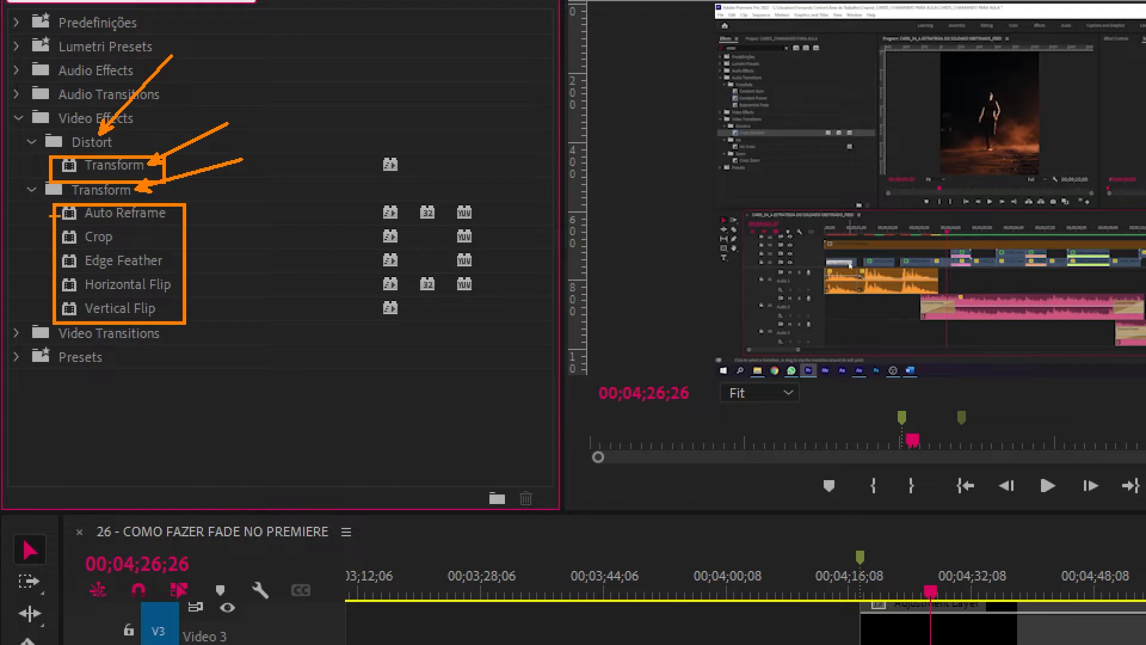
mouse_move(64, 167)
left_mouse_down()
mouse_move(30, 143)
mouse_move(1, 77)
left_mouse_up()
left_click_drag(51, 192, 0, 236)
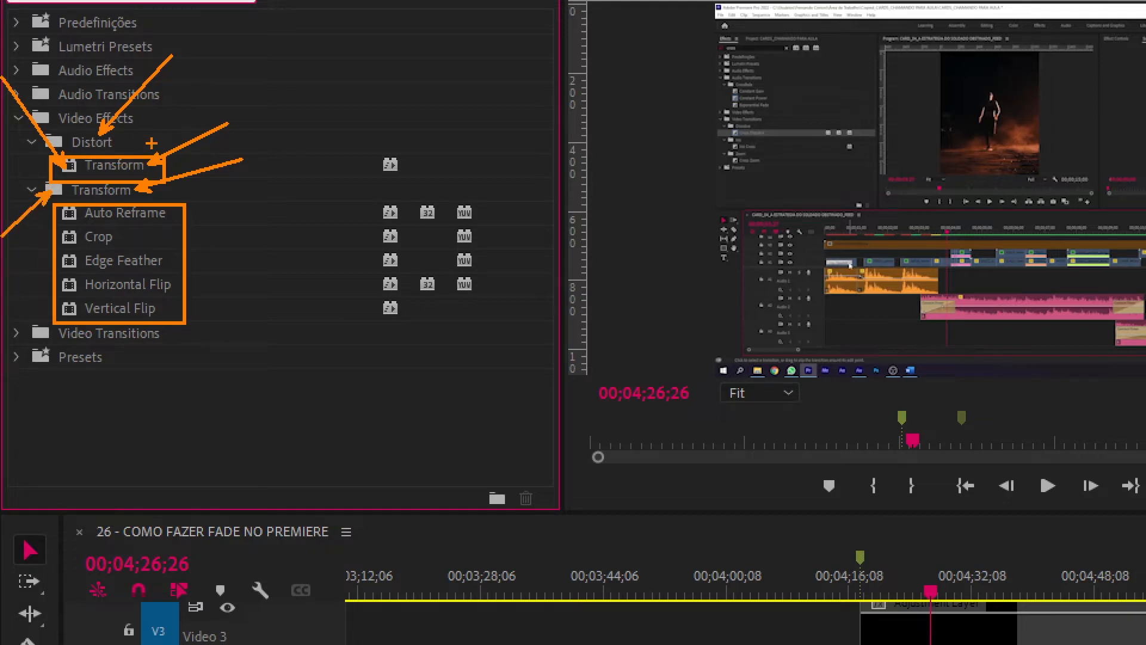
key("Escape")
Step: Apply the Transform effect from the Distort category to the adjustment layer on V3 and show its Effect Controls
left_click_drag(50, 162, 517, 384)
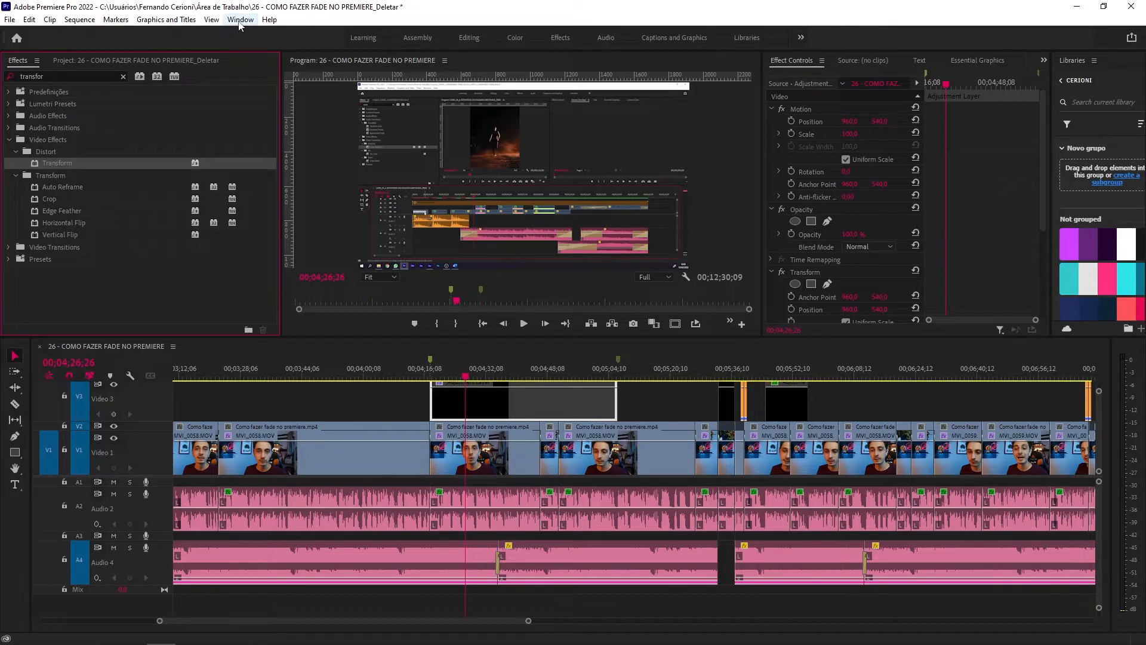
left_click(239, 23)
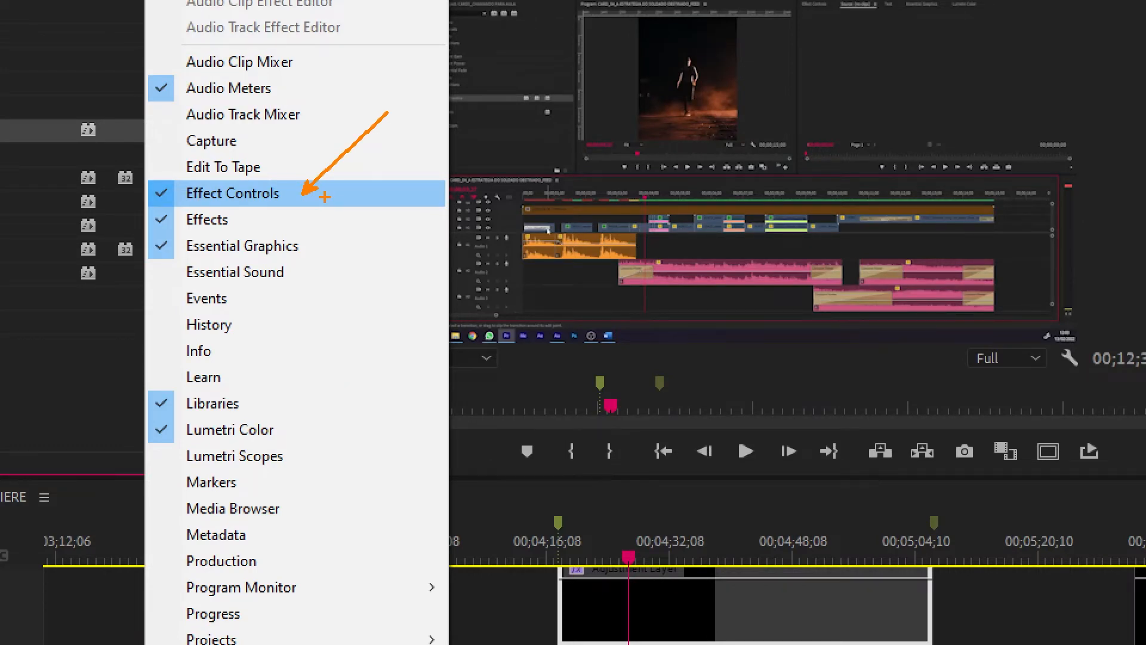
left_click(325, 197)
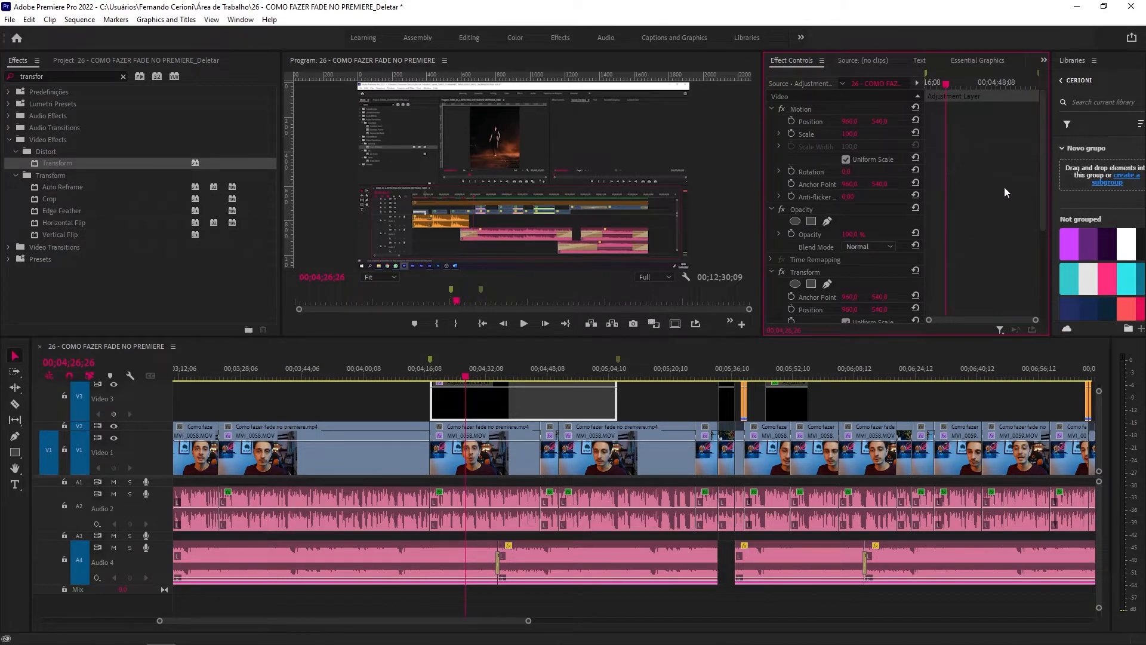
Step: Enable Position and Scale keyframes for the Transform effect at the adjustment layer's start, 00;04;17;24
left_click_drag(1043, 96, 1036, 212)
key("Up")
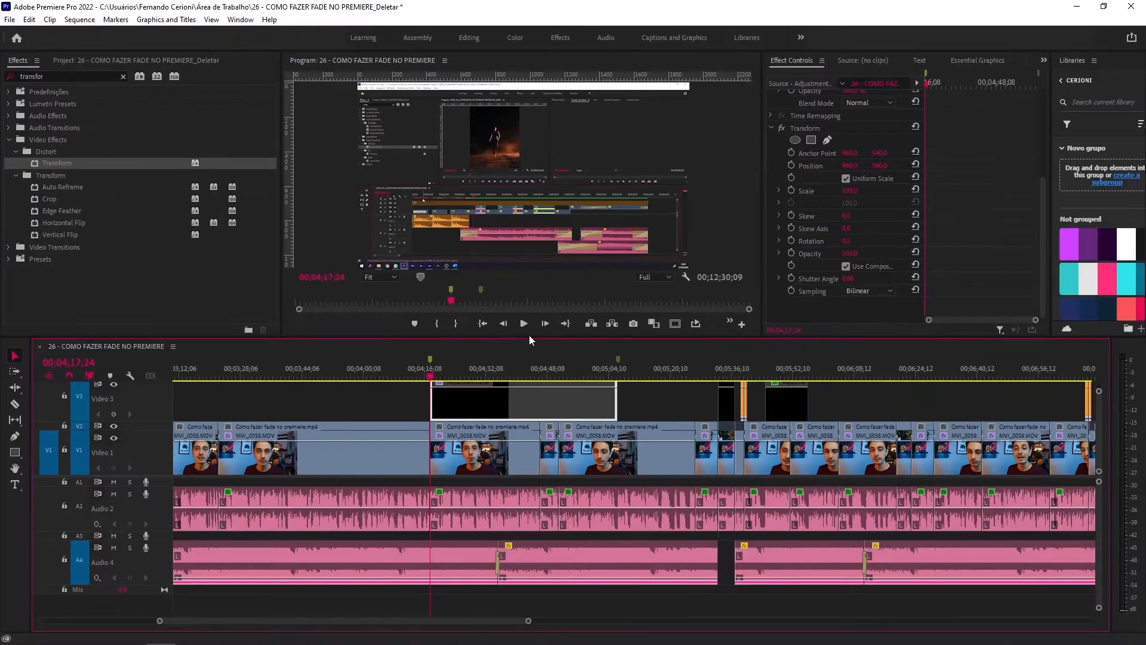
left_click(791, 166)
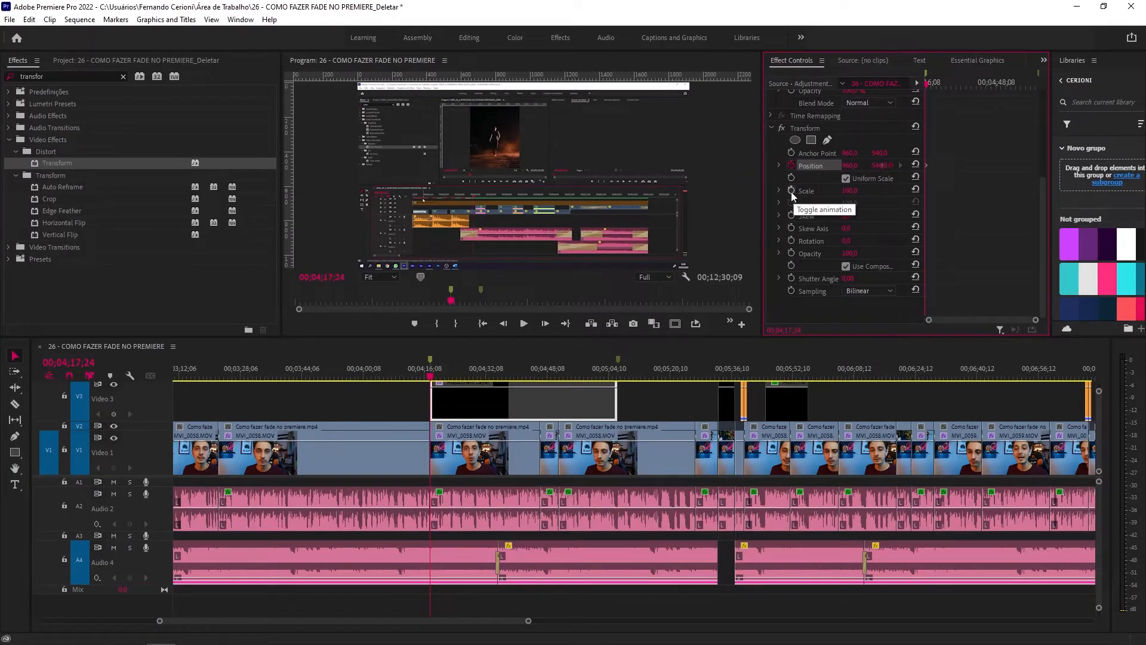
left_click(791, 190)
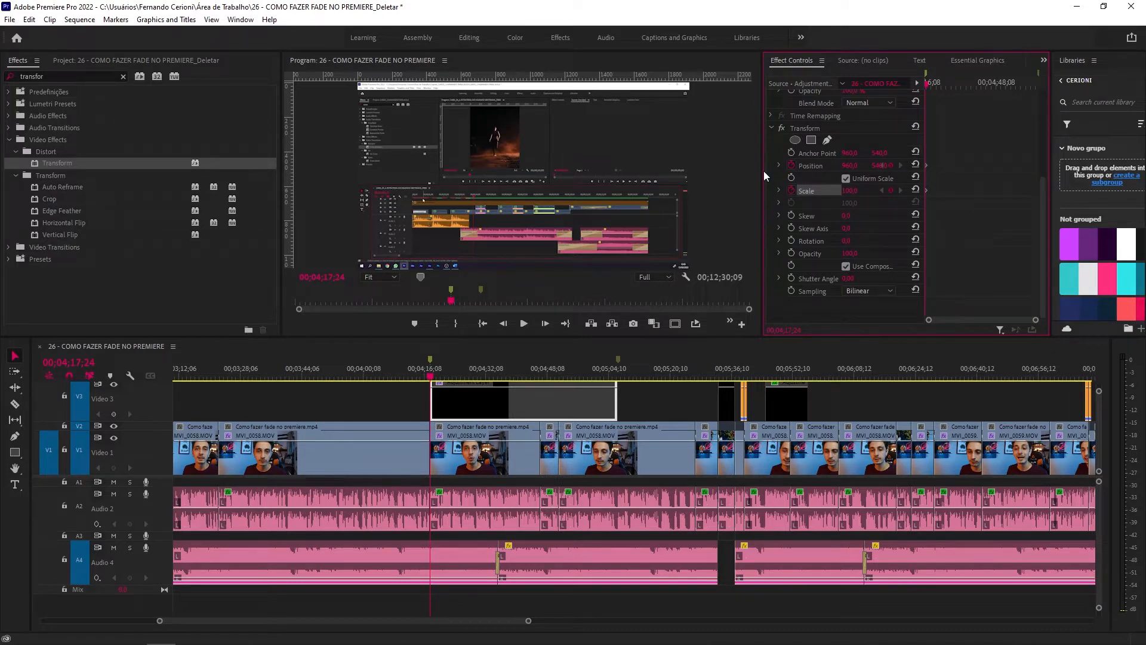
Step: Add a Transform Scale keyframe of 240 ten frames further on, at 00;04;18;04
left_click_drag(764, 170, 719, 170)
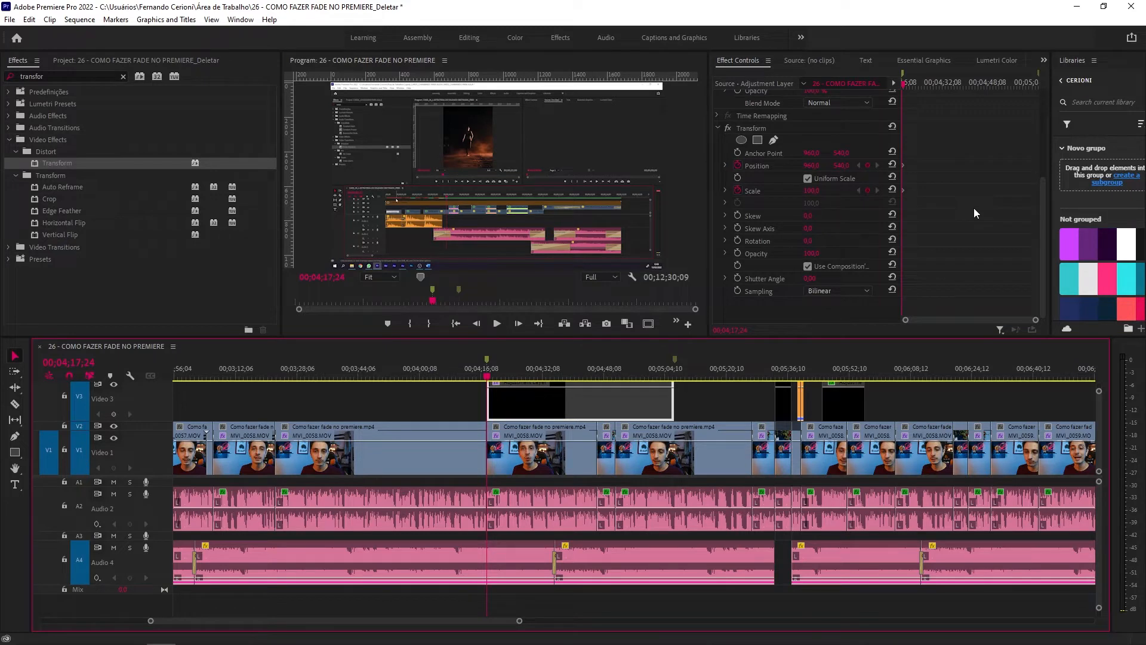
key("shift+Right")
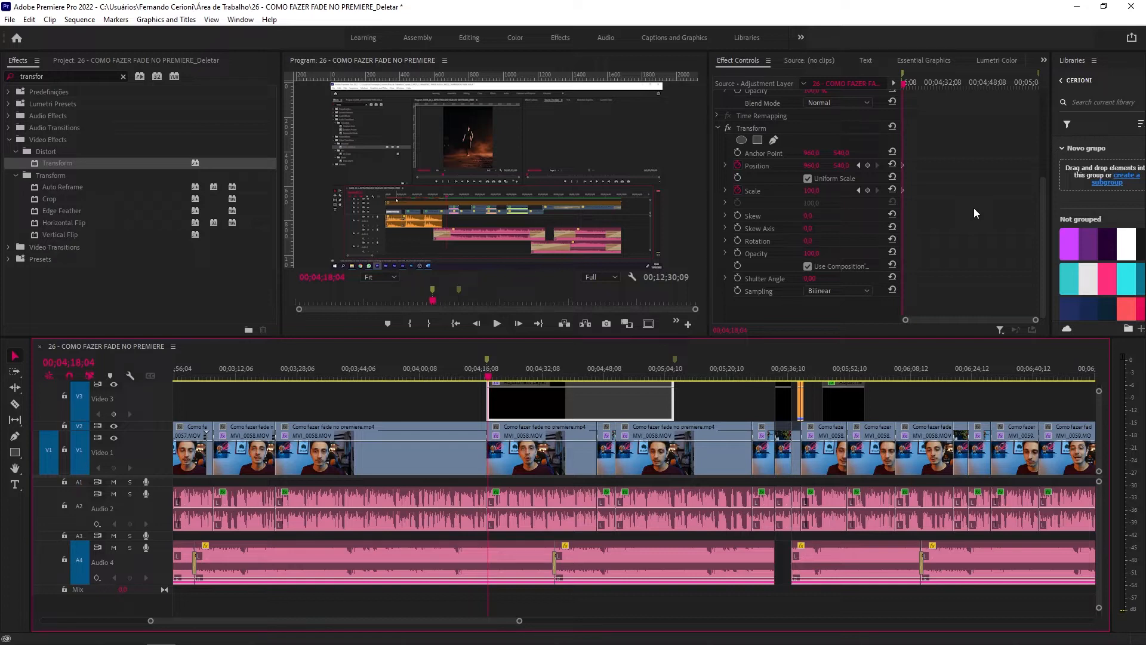
left_click_drag(1037, 323, 983, 324)
left_click_drag(900, 157, 892, 231)
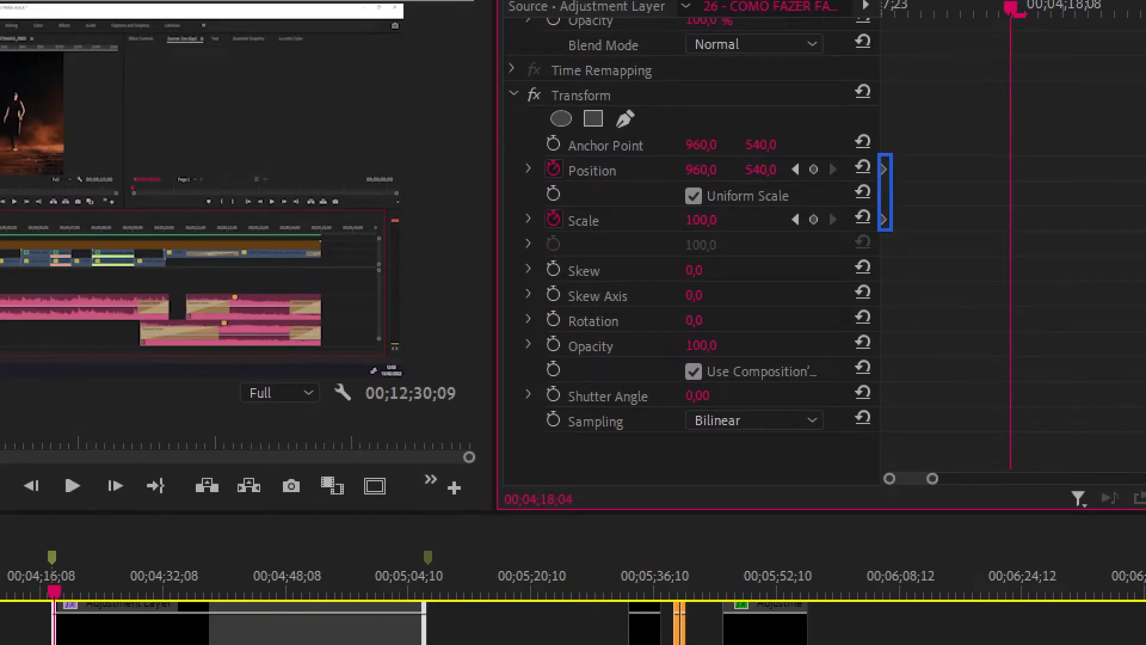
left_click_drag(1008, 152, 1017, 237)
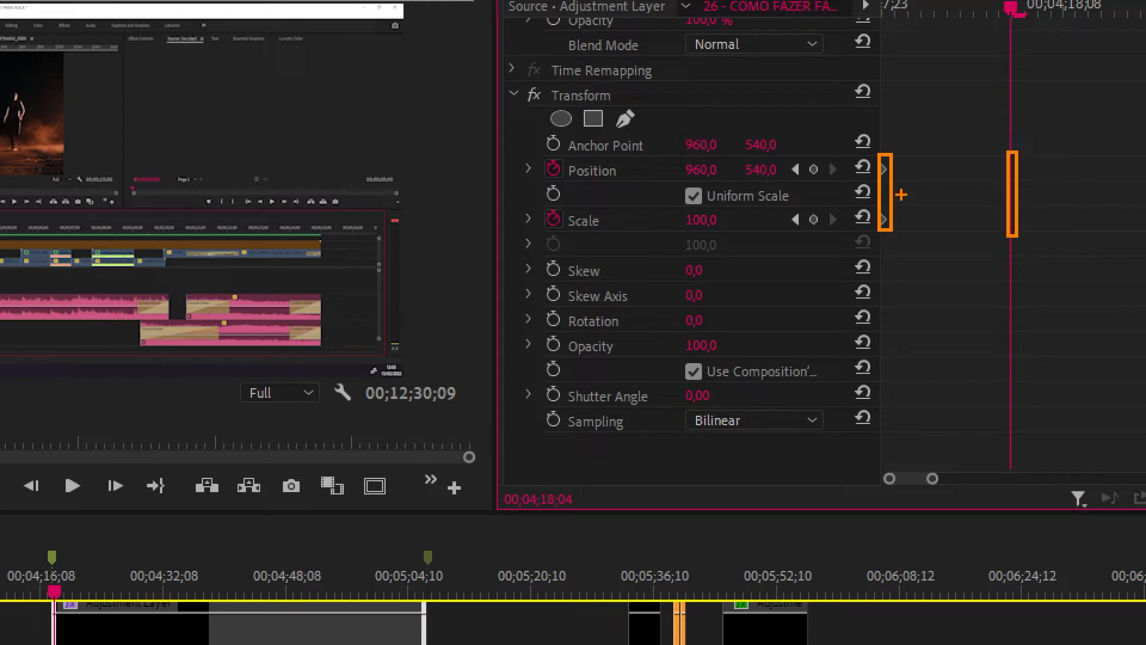
left_click_drag(892, 192, 1006, 194)
left_click_drag(948, 184, 948, 72)
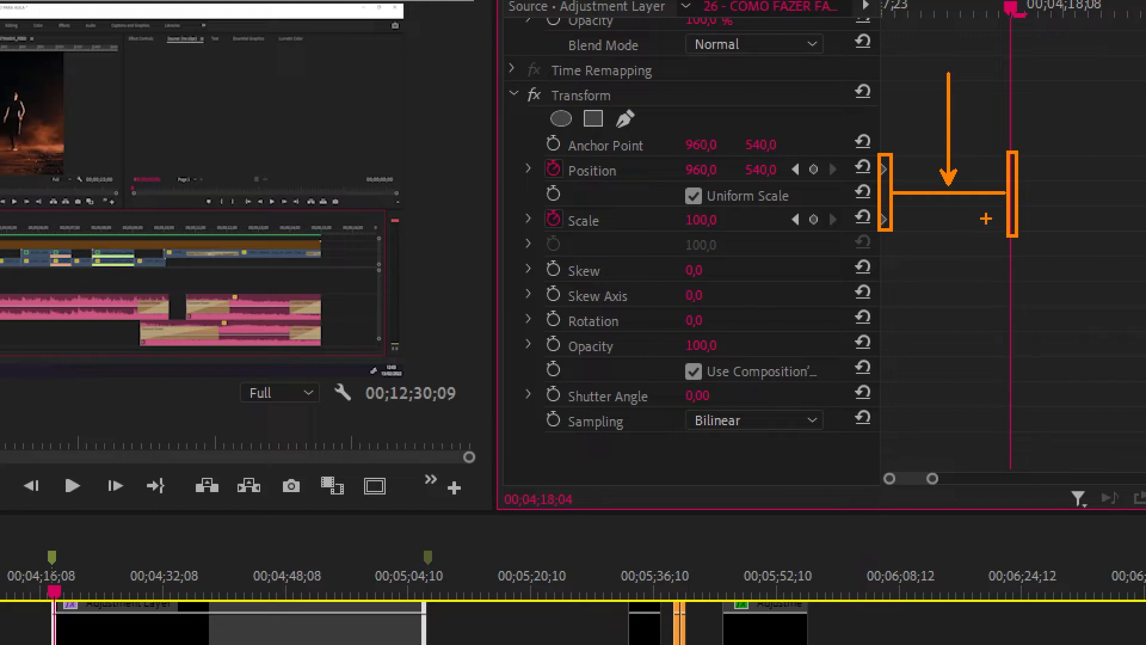
key("Escape")
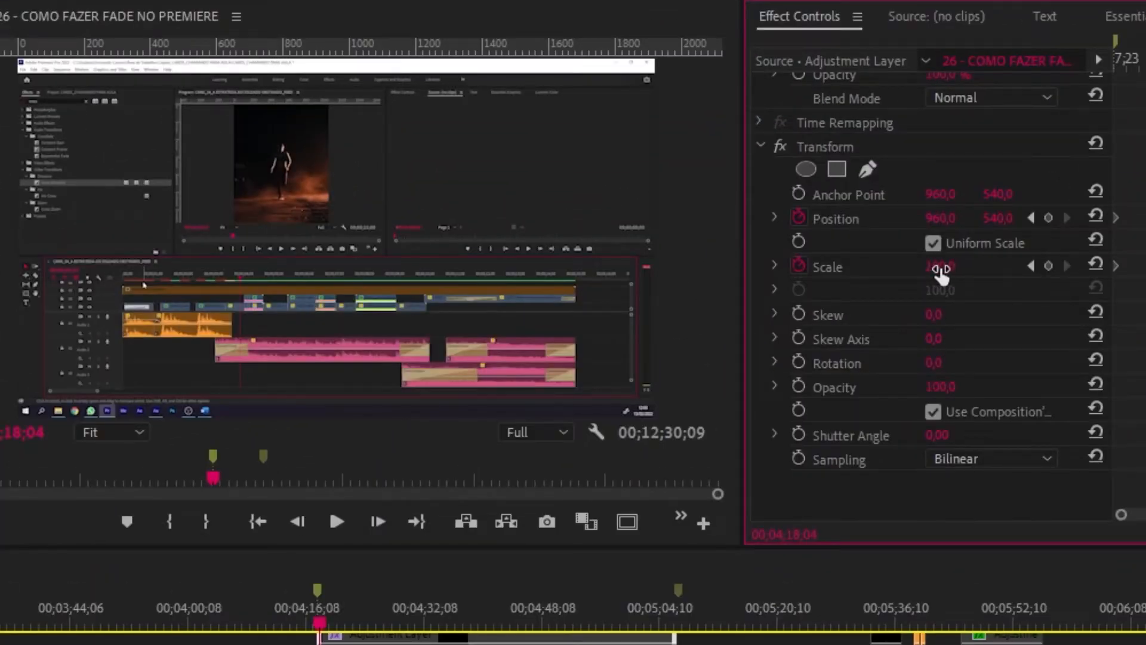
left_click_drag(940, 267, 1098, 266)
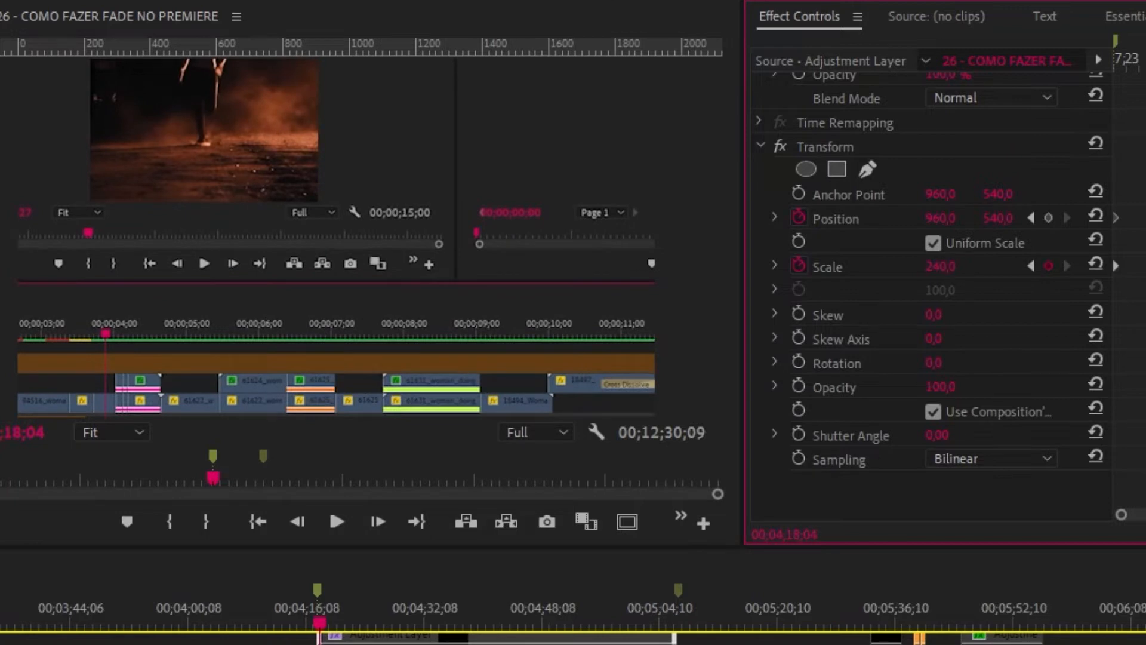
Step: Set the Transform Scale to 250 and Position to 1900, 75 for the keyframes at 00;04;18;04
left_click(940, 266)
type("250")
key("Return")
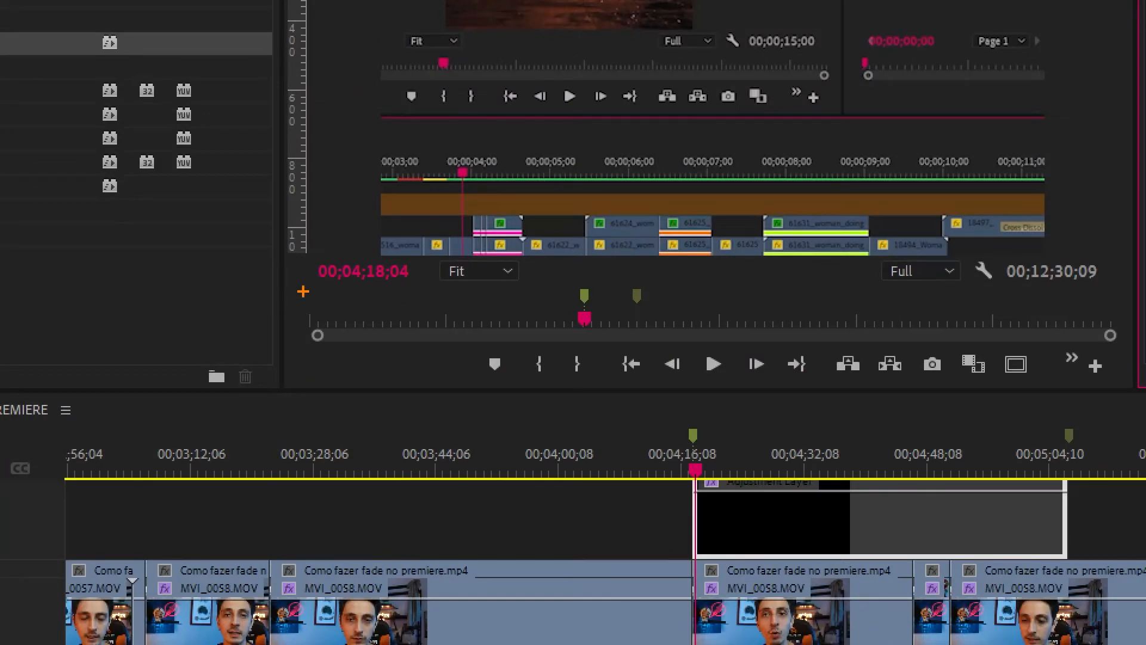
left_click_drag(366, 158, 614, 265)
left_click_drag(231, 340, 513, 106)
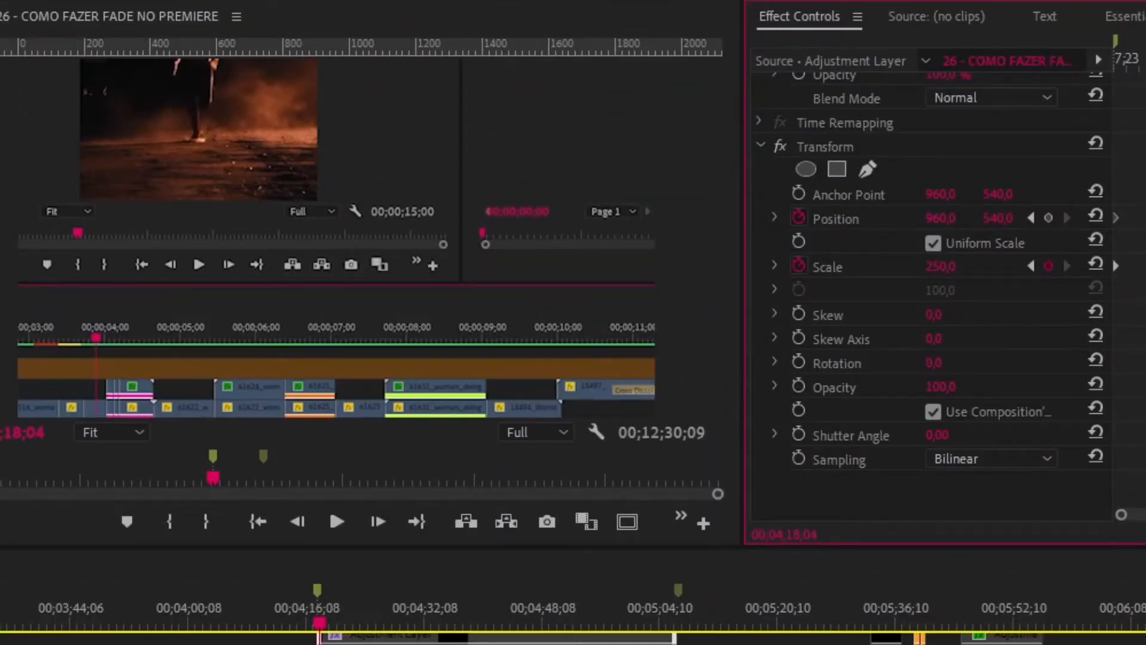
left_click_drag(940, 217, 1104, 218)
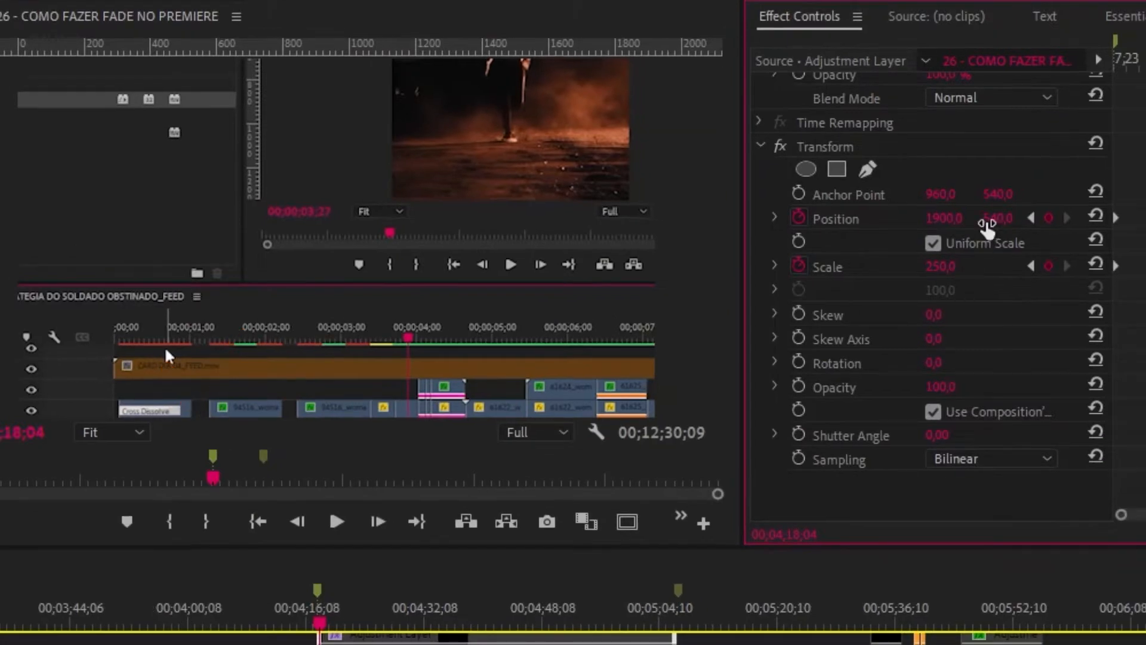
left_click_drag(998, 219, 880, 219)
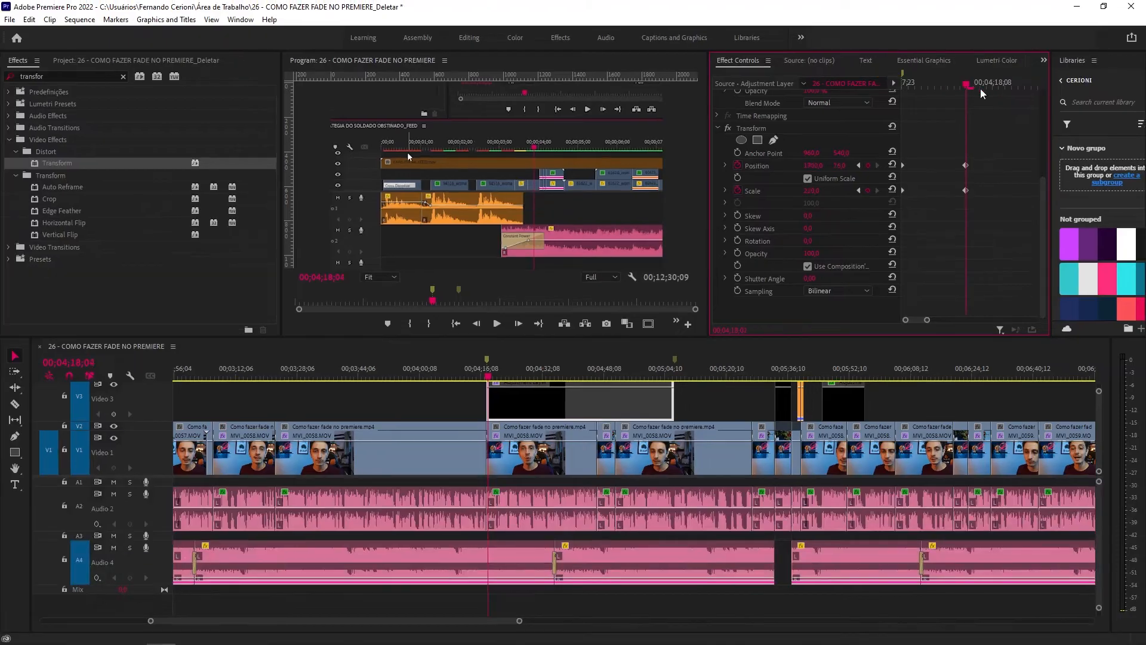
Step: Scrub between the first and second Transform keyframes to preview the zoom-in
left_click_drag(964, 85, 739, 130)
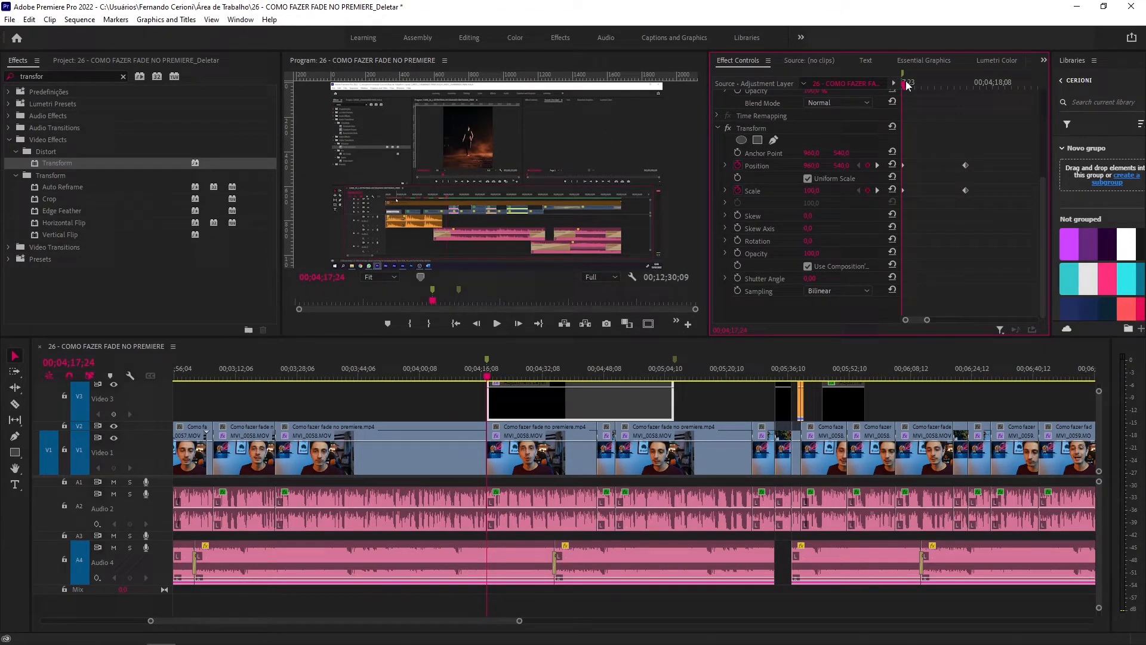
left_click_drag(909, 88, 959, 91)
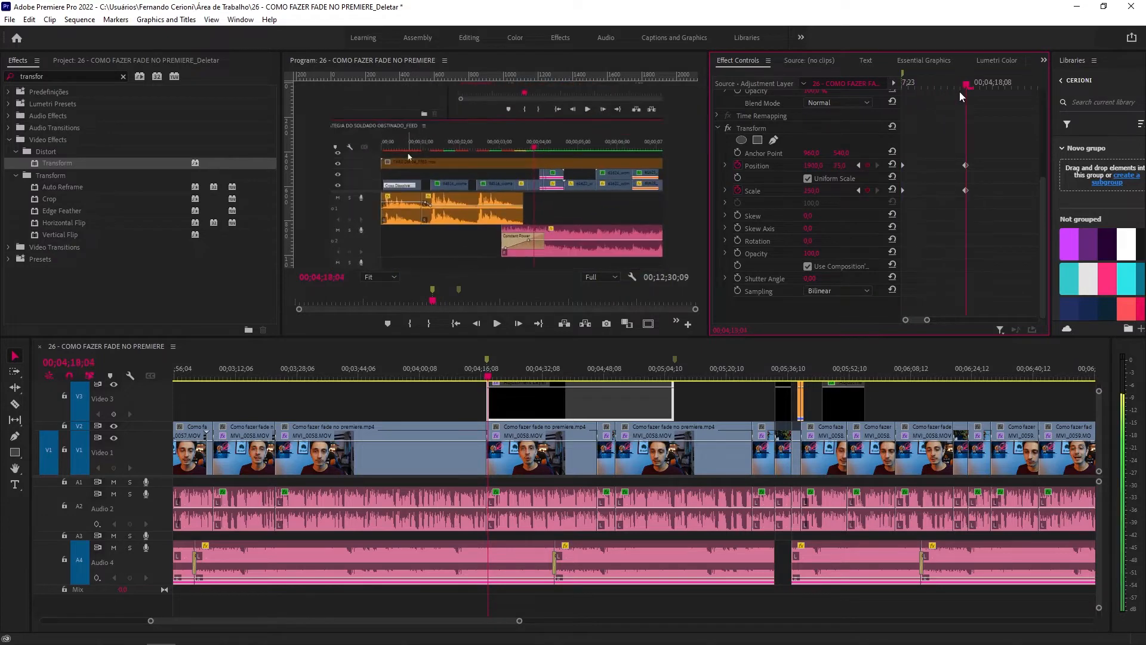
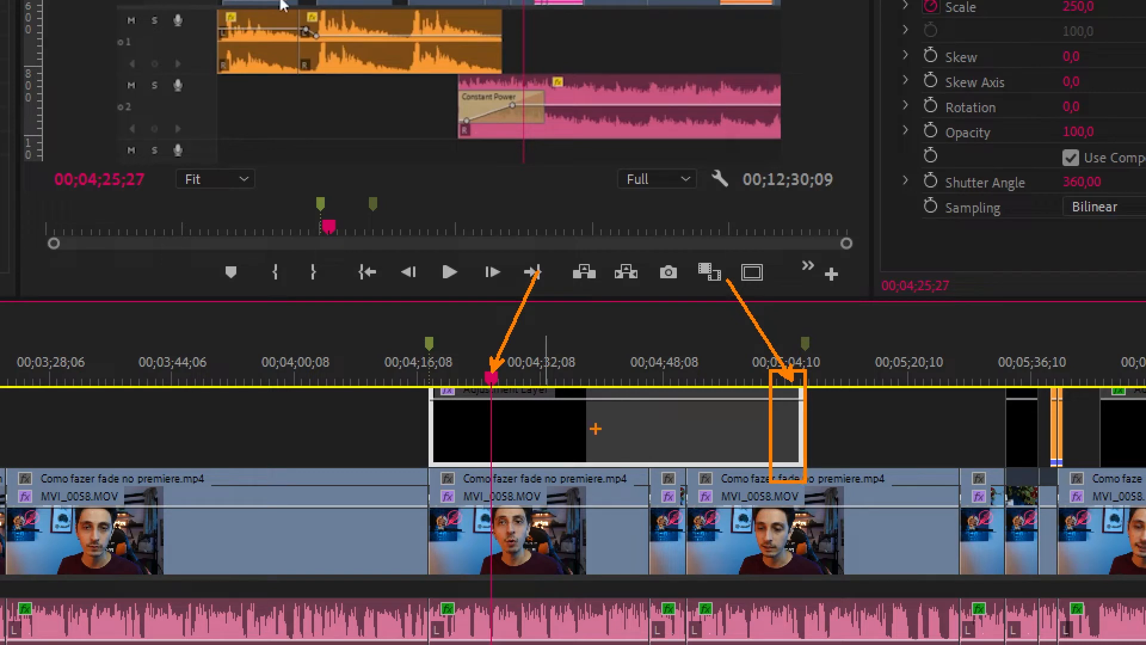
key("Escape")
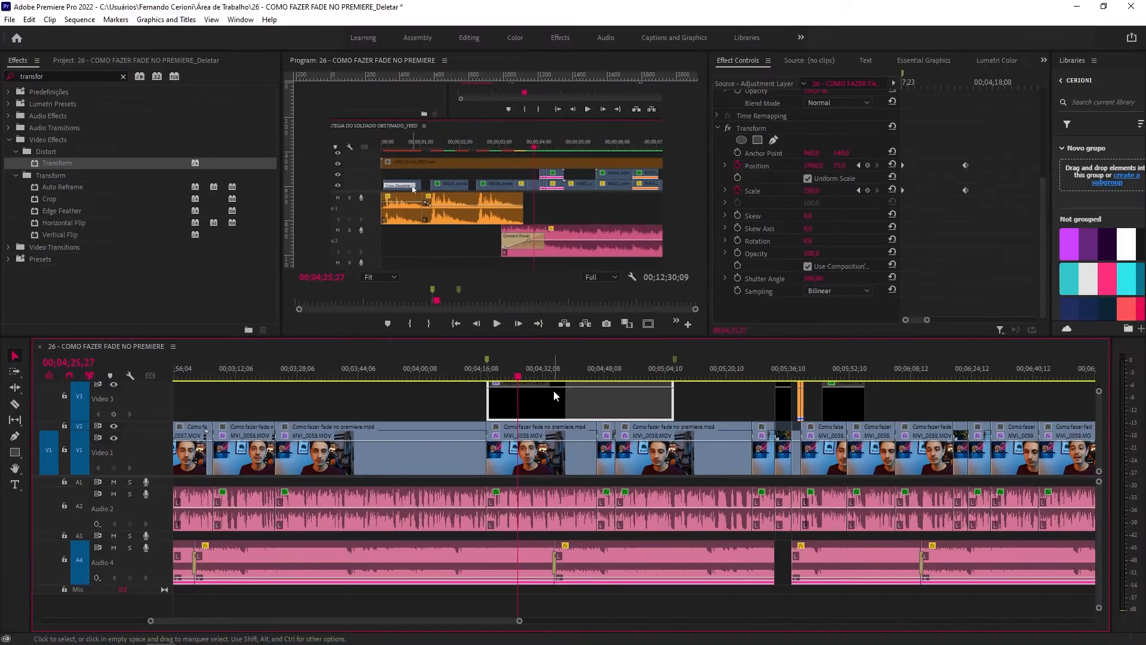
Step: Copy the two pairs of Position and Scale keyframes from the adjustment layer's start and paste them at 00;05;04;24
left_click_drag(522, 375, 667, 388)
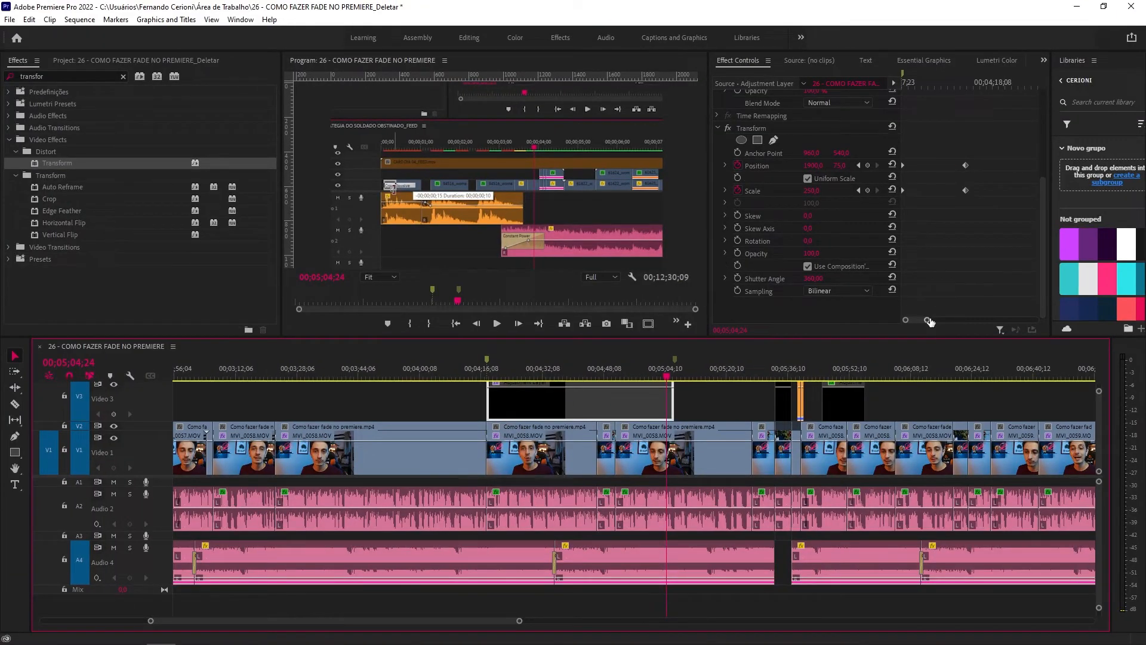
left_click_drag(929, 321, 1035, 321)
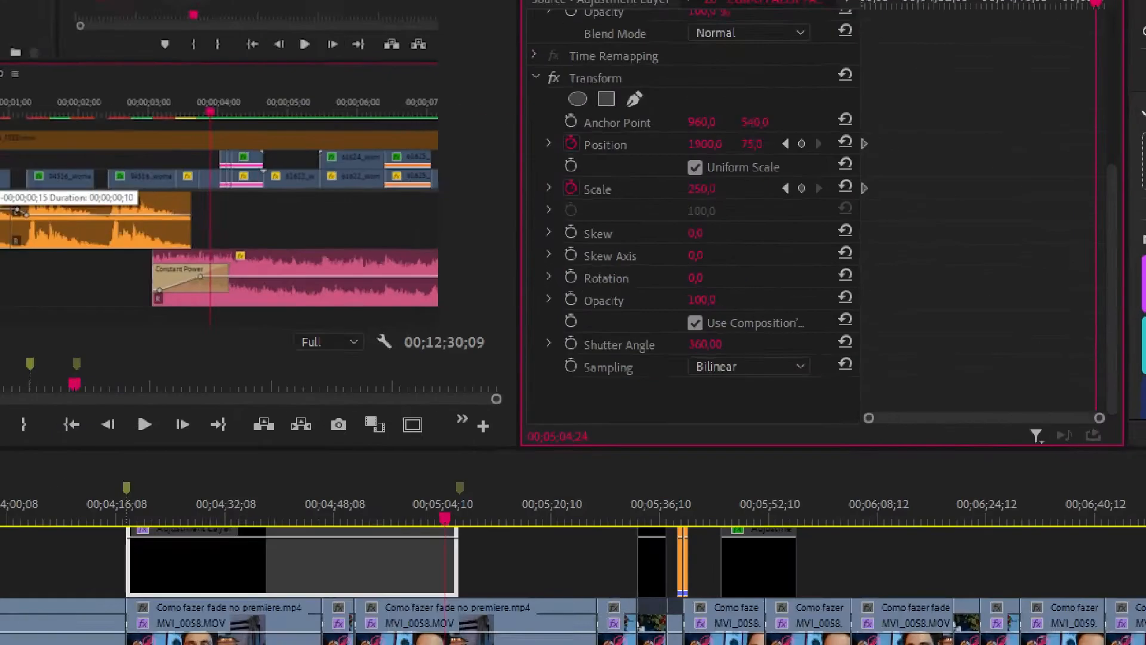
left_click_drag(849, 122, 1106, 224)
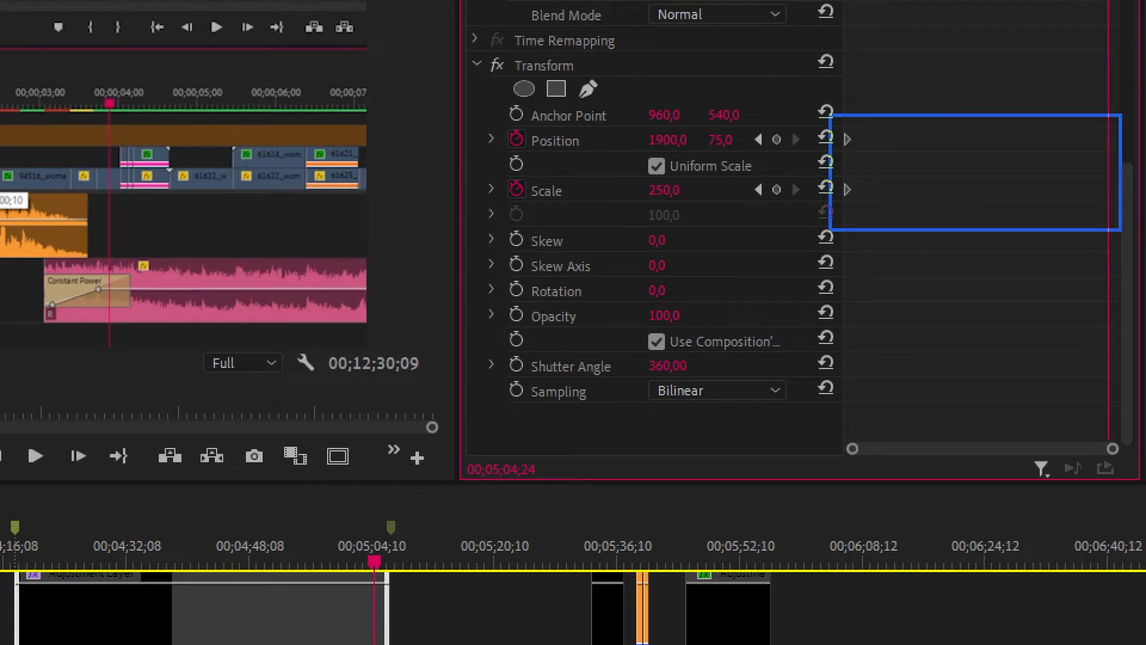
mouse_move(7, 561)
left_mouse_down()
mouse_move(265, 590)
mouse_move(408, 589)
left_mouse_up()
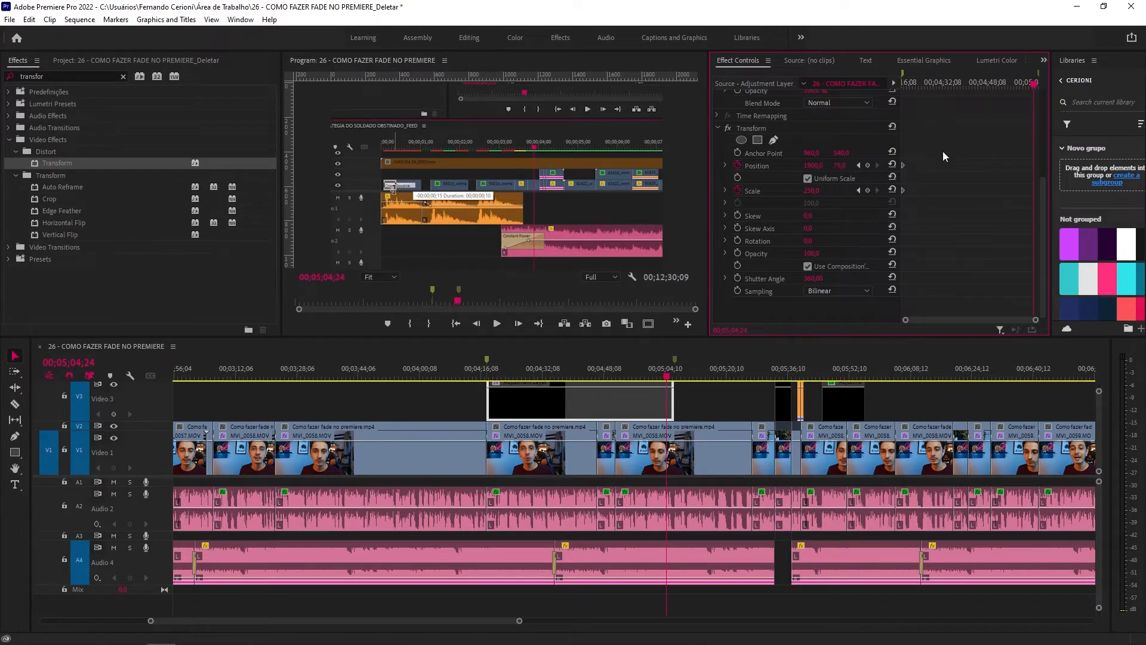
left_click_drag(930, 141, 871, 236)
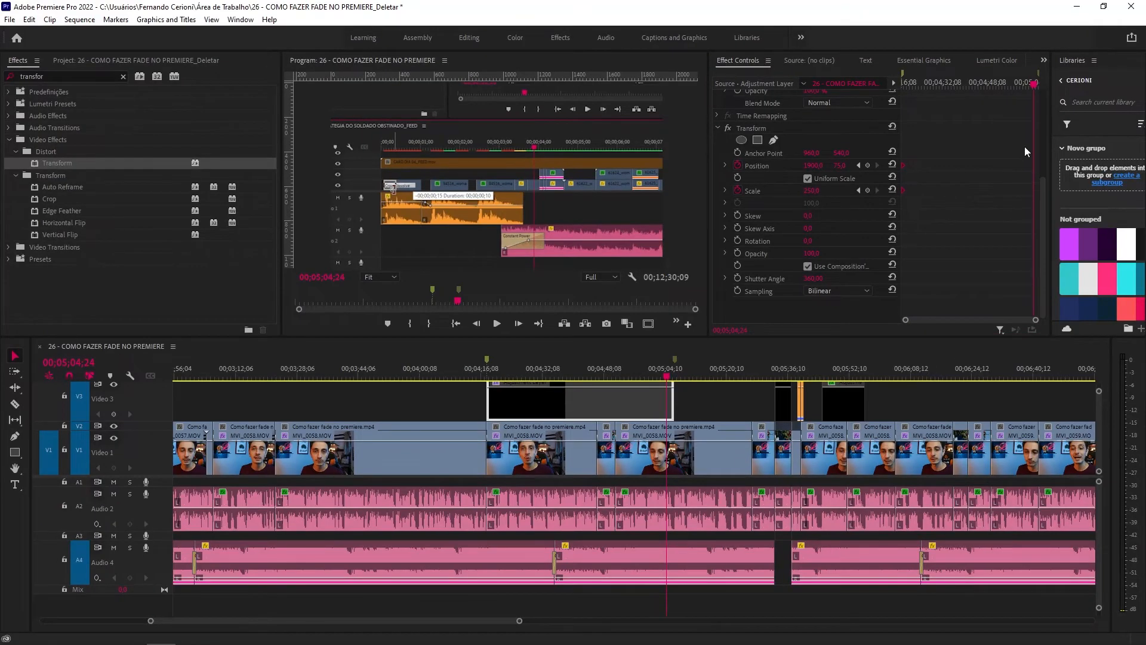
key("ctrl+v")
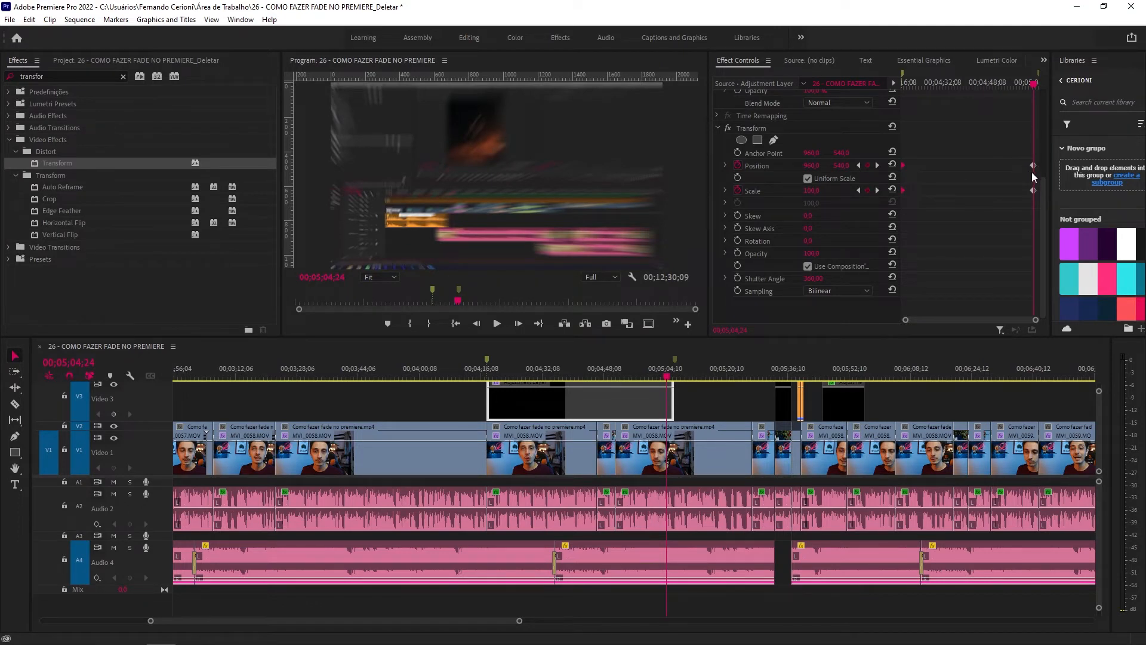
scroll(1032, 170, "up", 6)
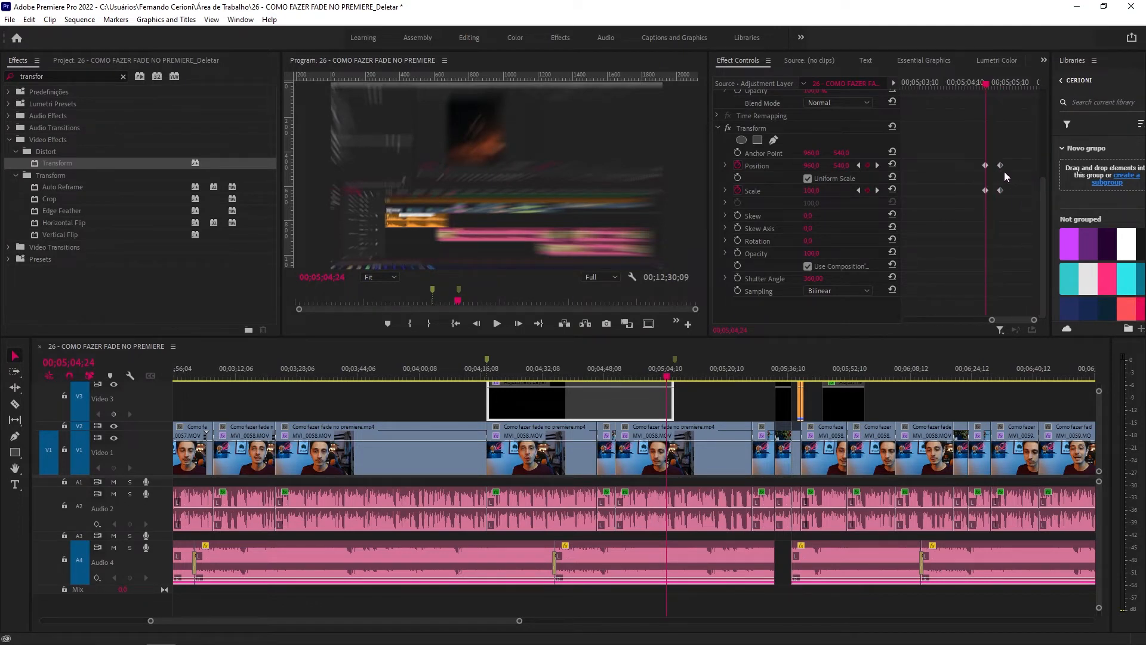
scroll(994, 189, "up", 2)
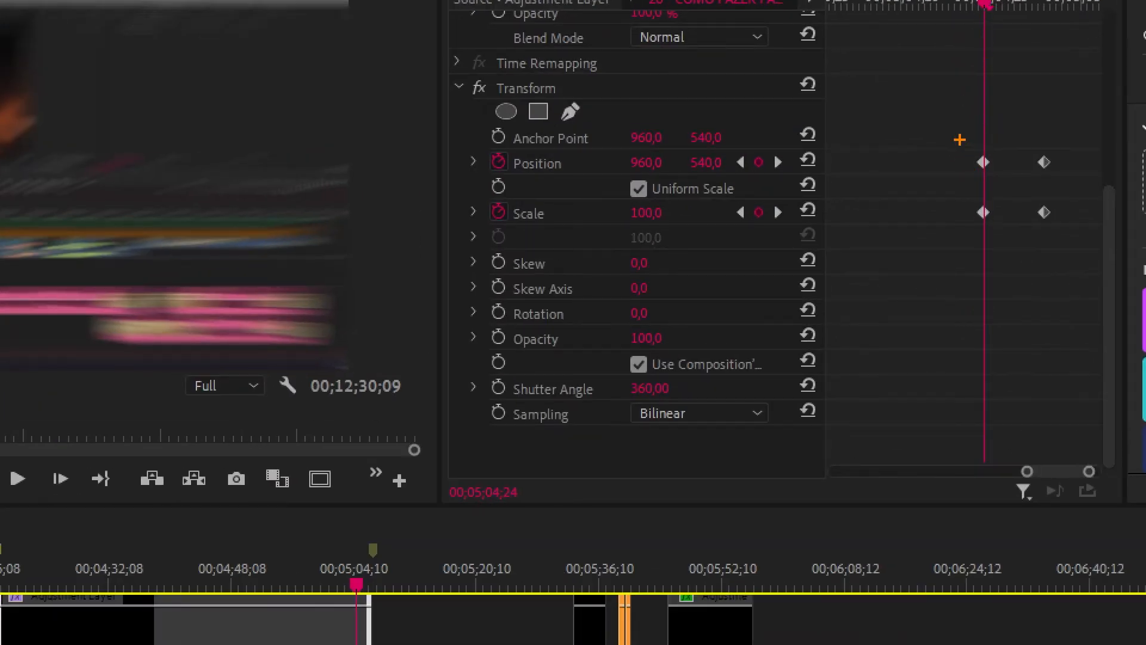
left_click_drag(959, 139, 1017, 289)
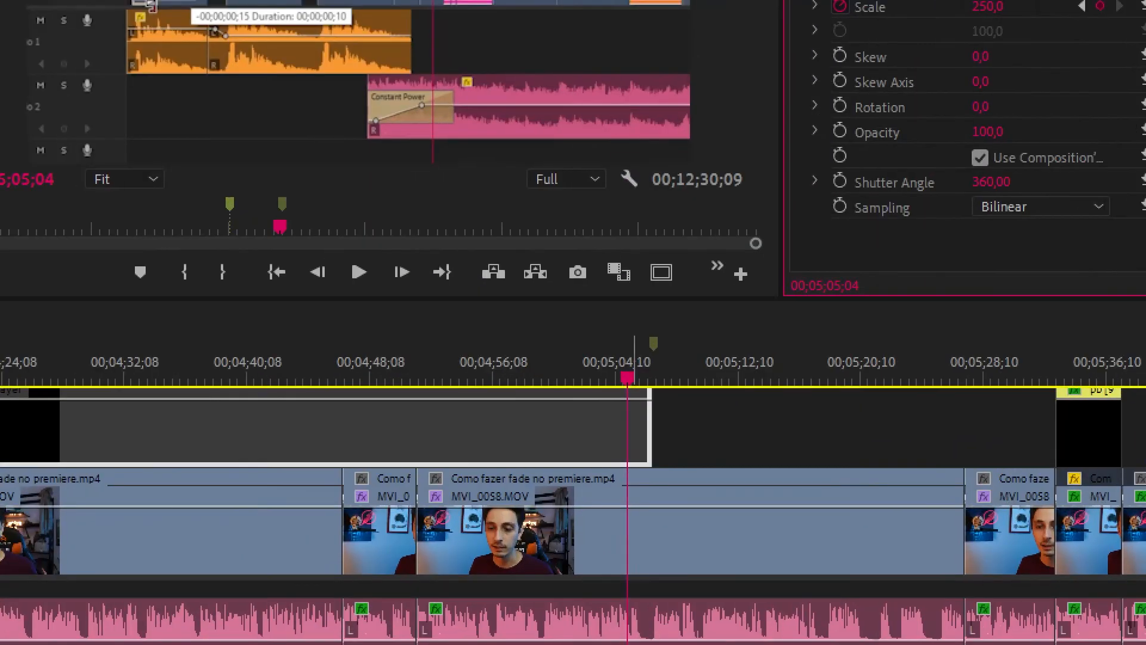
Step: Move the pasted 100 Scale and 960, 540 Position keyframes to the adjustment layer's end at 00;05;06;25
key("b")
mouse_move(647, 379)
left_mouse_down()
mouse_move(660, 375)
mouse_move(649, 261)
left_mouse_up()
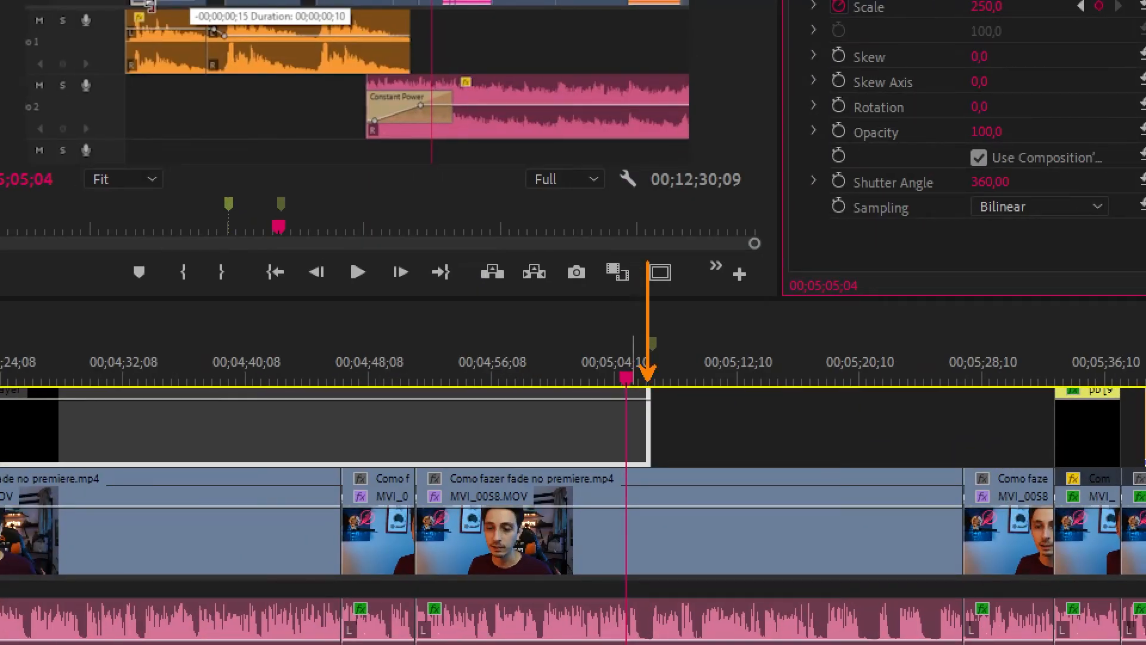
key("Escape")
left_click(637, 376)
key("space")
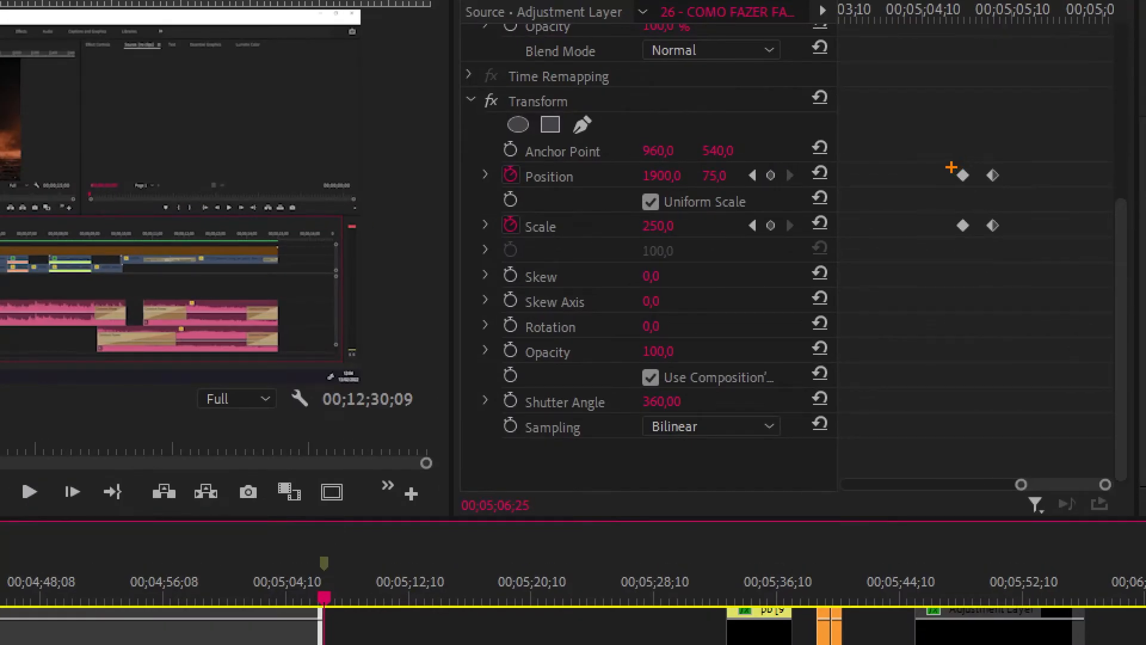
left_click_drag(947, 161, 976, 254)
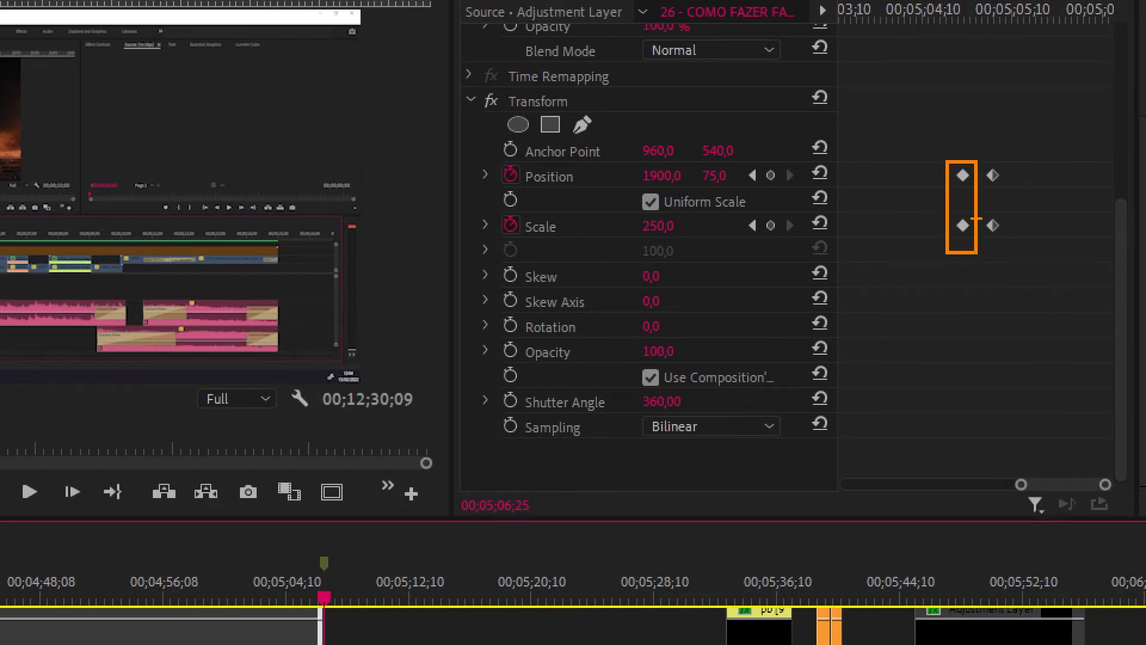
left_click_drag(1105, 187, 1078, 135)
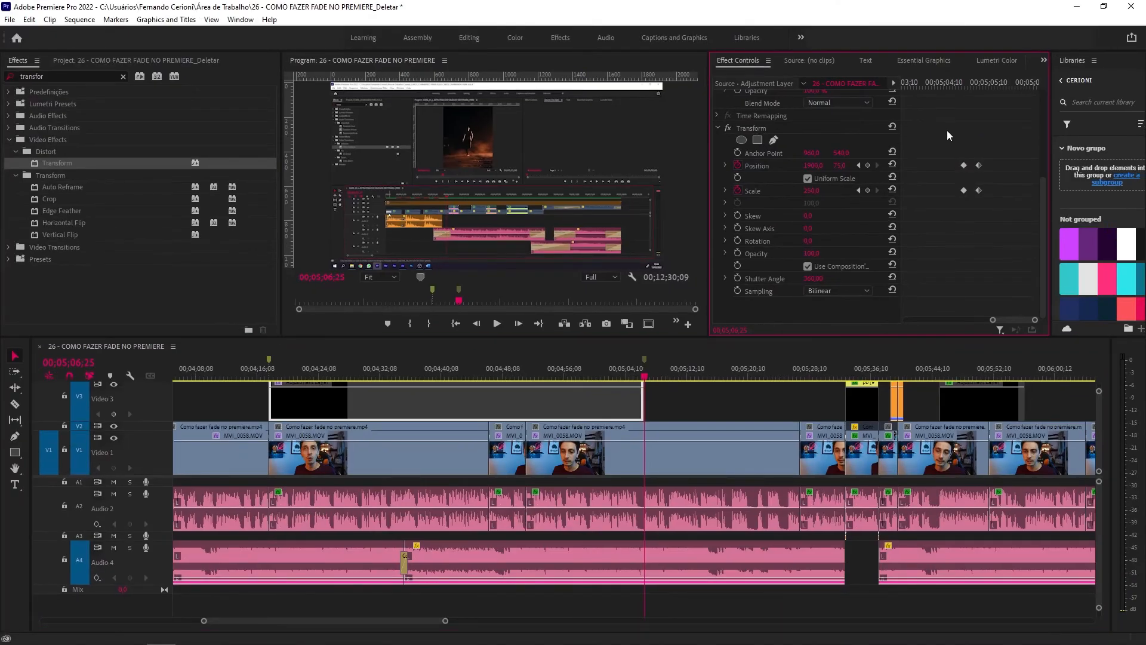
left_click_drag(948, 131, 973, 216)
left_click_drag(964, 167, 1041, 175)
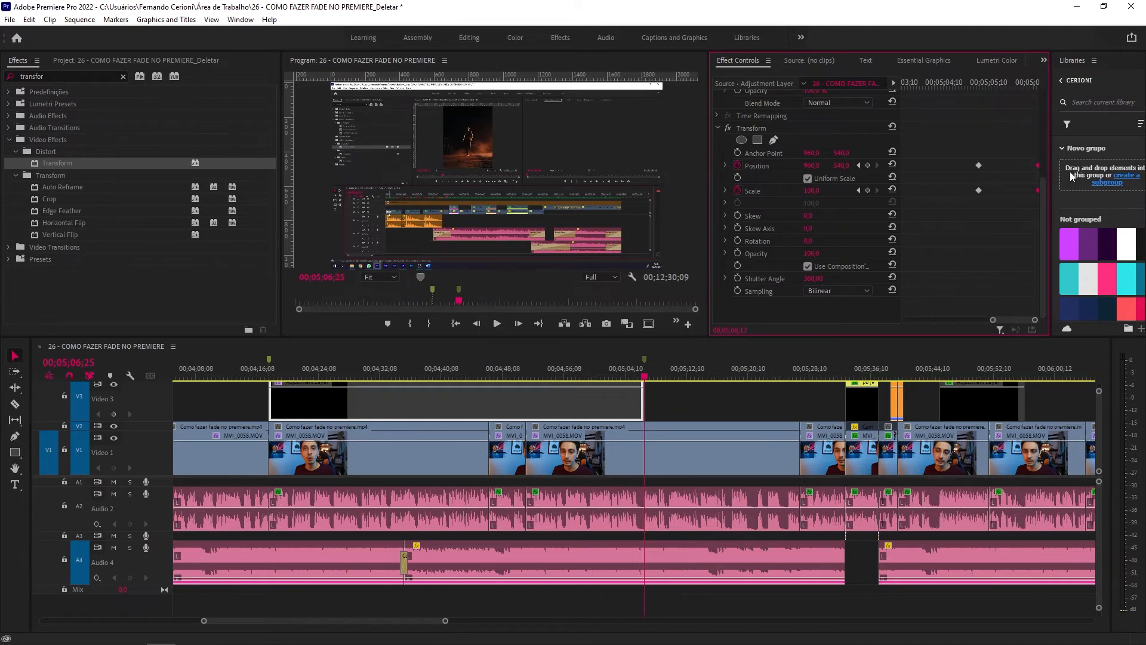
Step: Move the pasted 250 Scale and 1900, 75 Position keyframes ten frames before the layer's end, at 00;05;06;15
left_click(1032, 84)
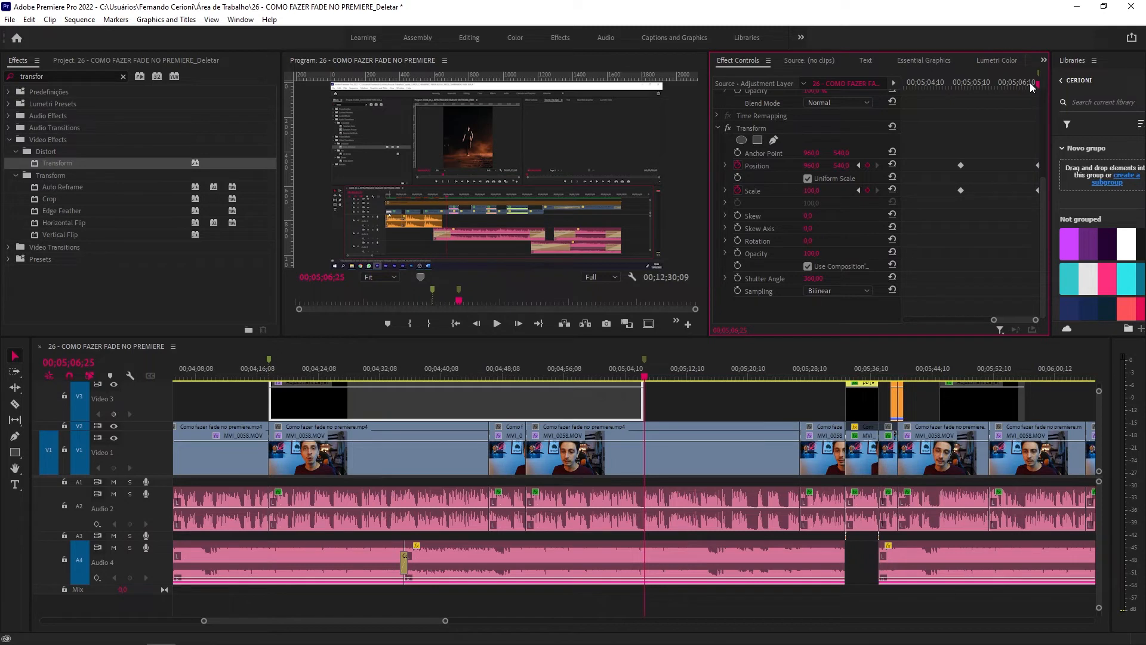
left_click(1030, 83)
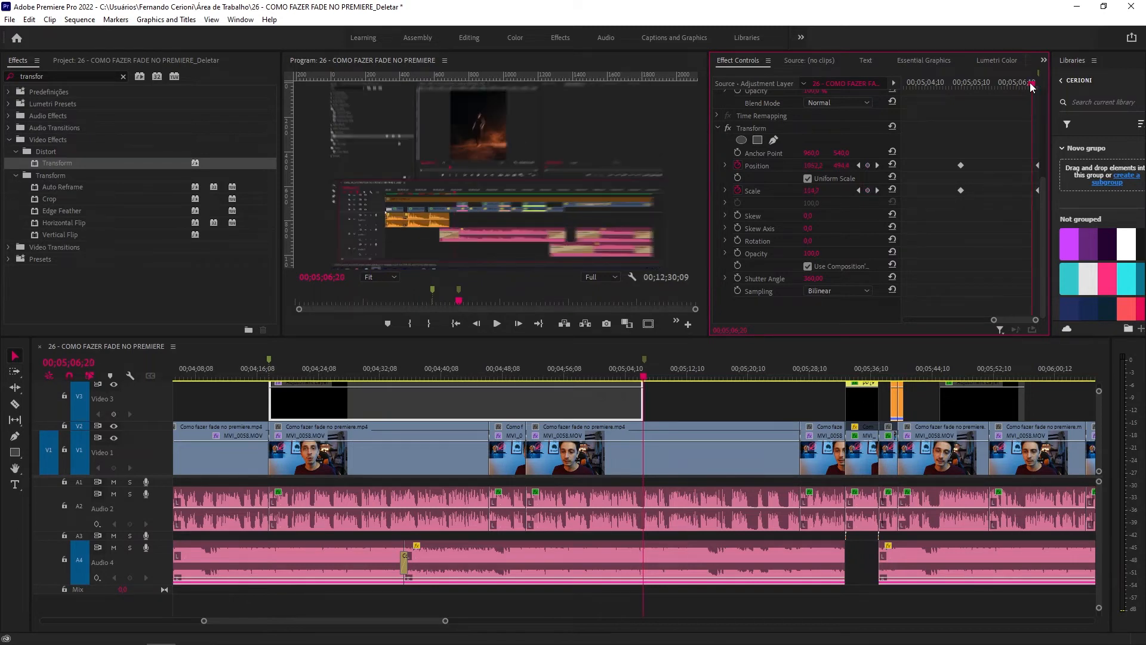
key("shift+Left")
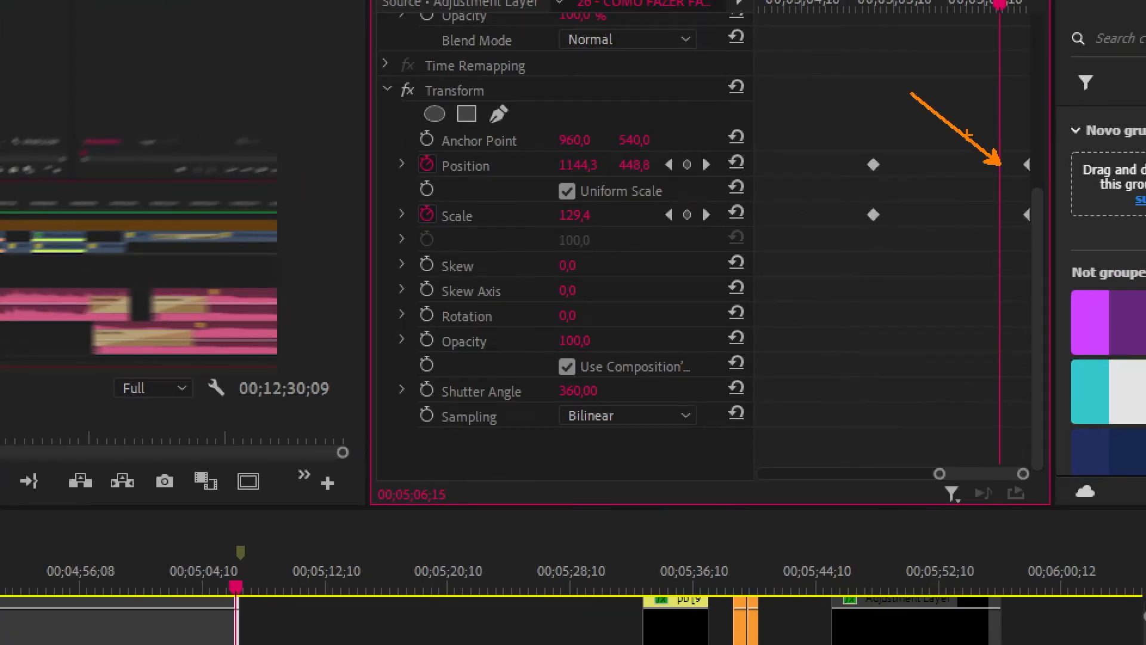
left_click_drag(1026, 218, 973, 288)
left_click_drag(852, 131, 888, 250)
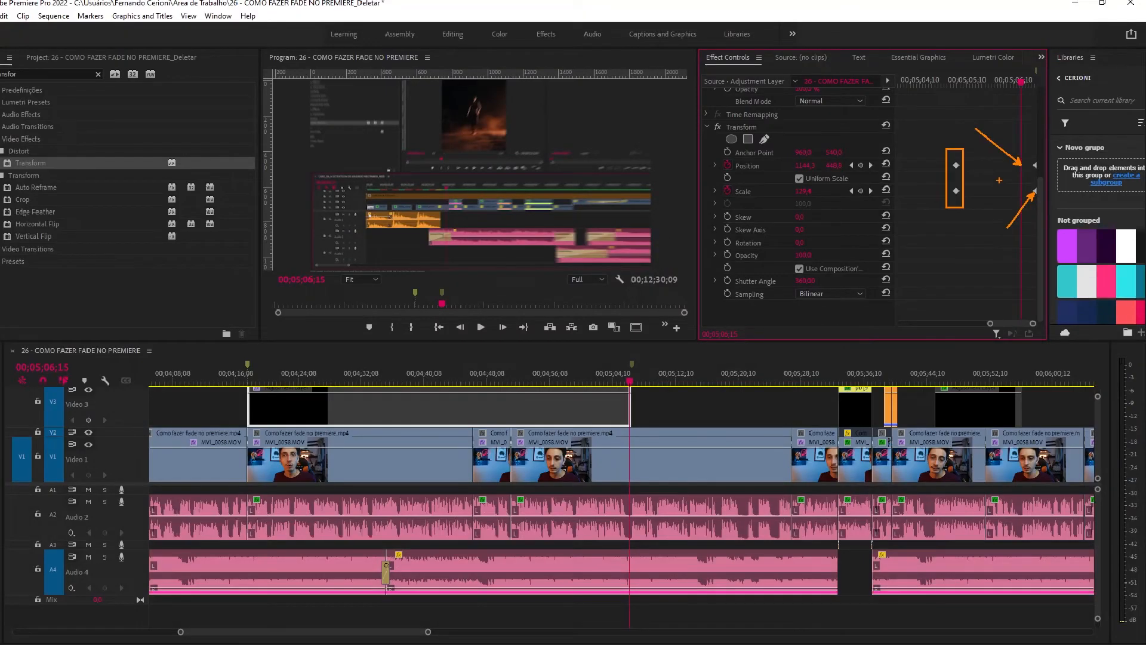
key("Escape")
left_click_drag(947, 144, 1030, 182)
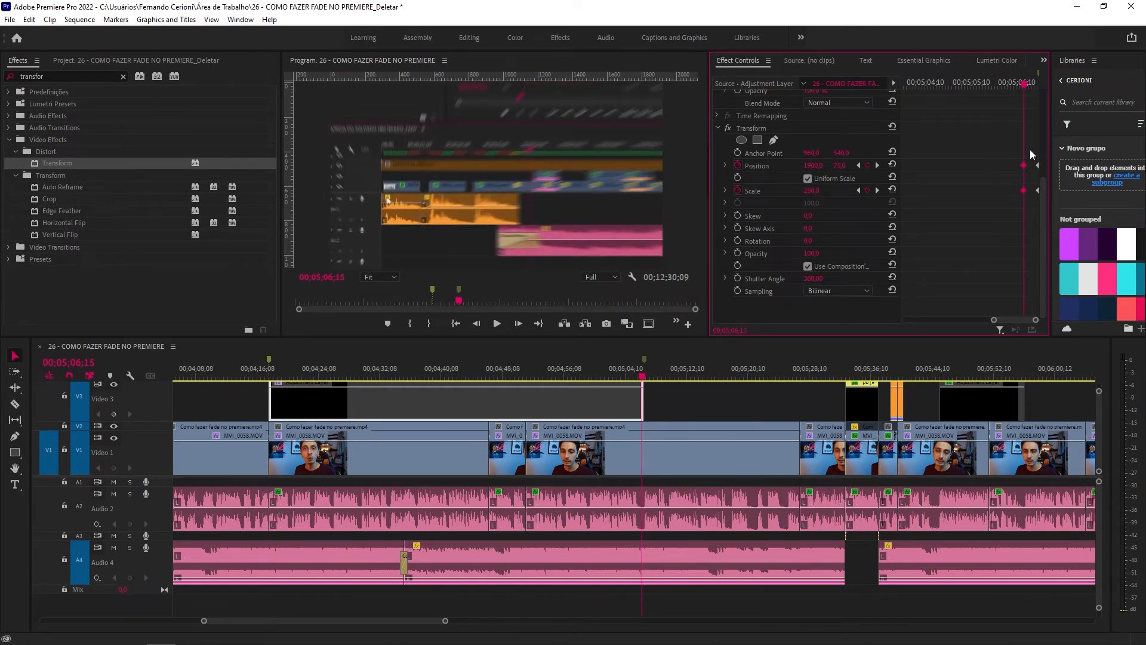
Step: Play back the zoom-in at the adjustment layer's start and the zoom-out at its end to check the animation
left_click_drag(994, 319, 906, 319)
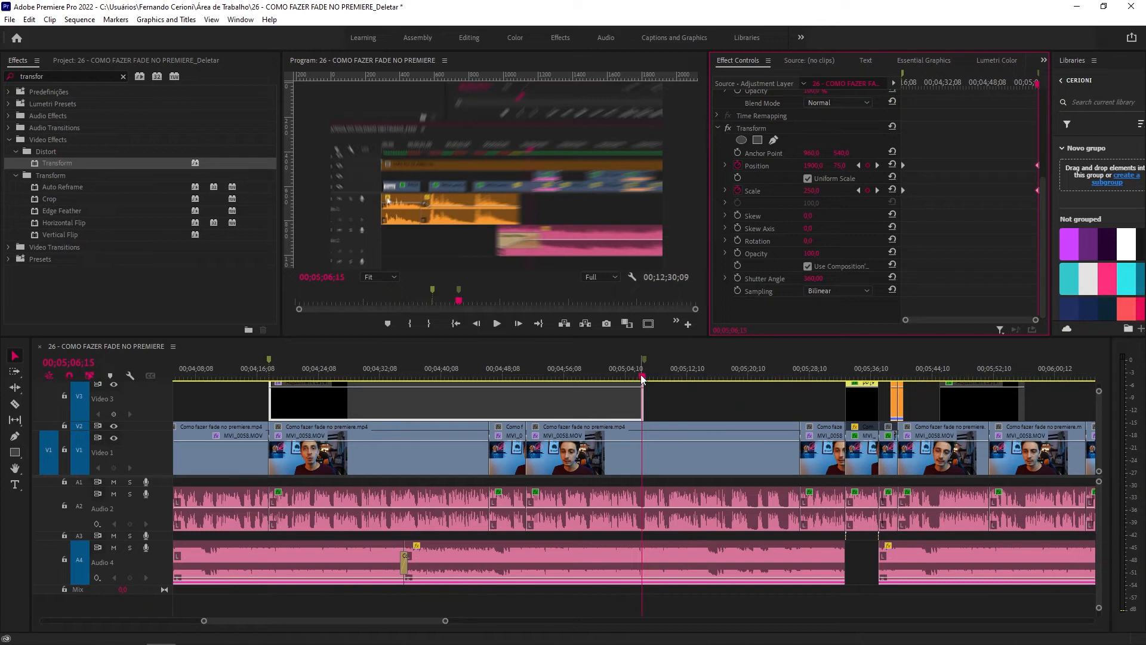
left_click_drag(642, 377, 615, 377)
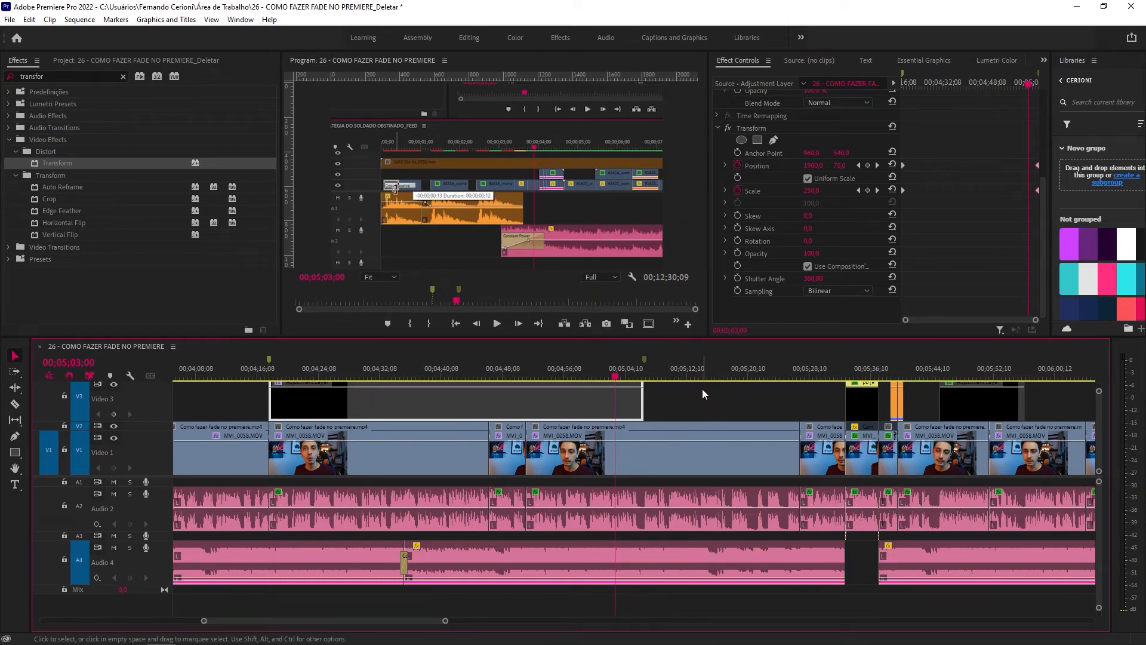
key("space")
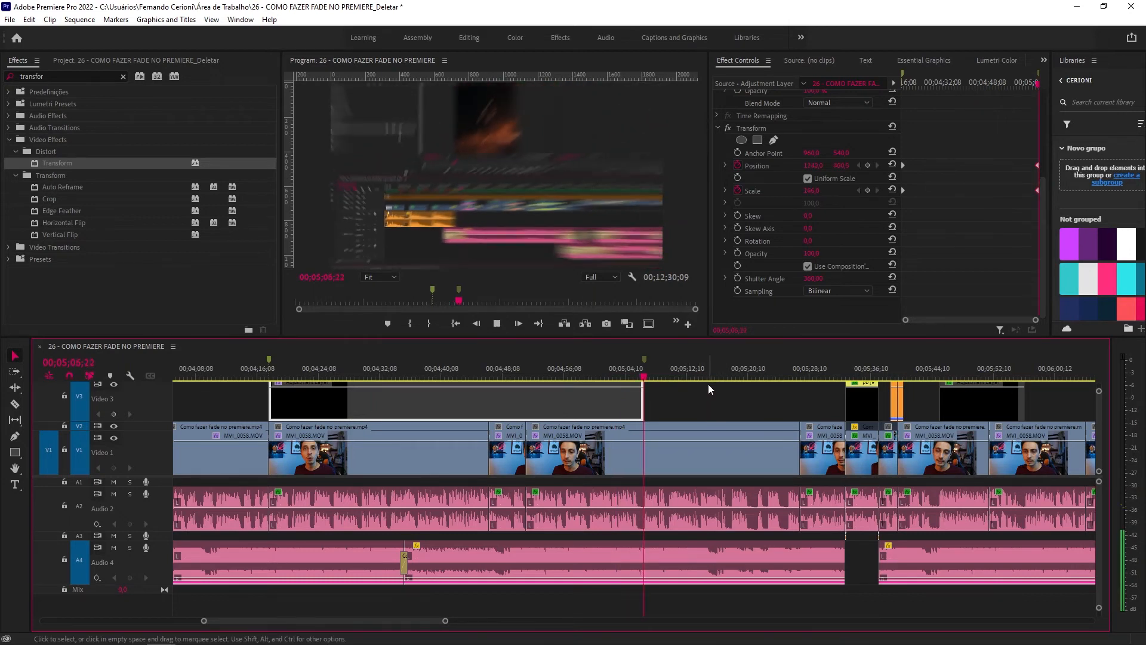
key("space")
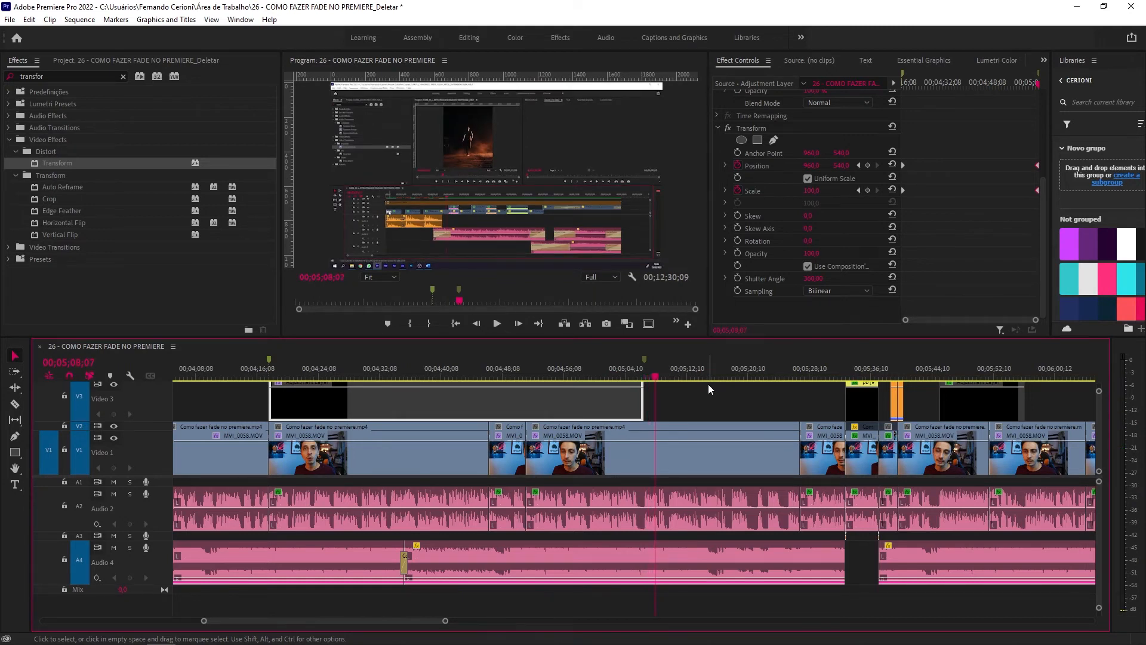
left_click(265, 376)
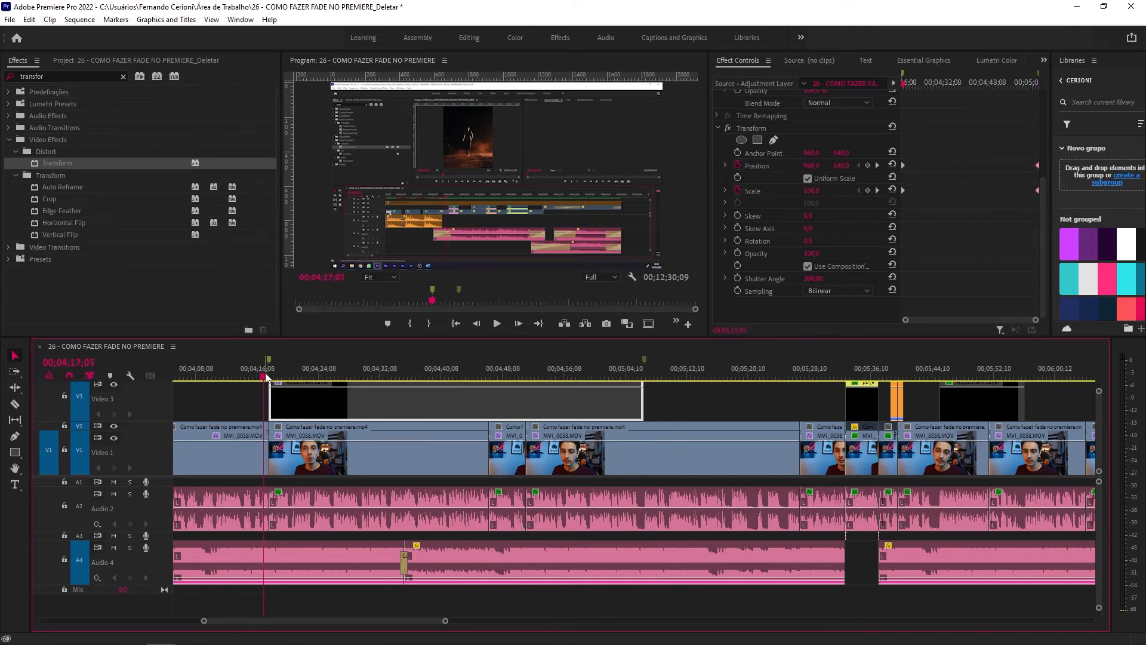
key("space")
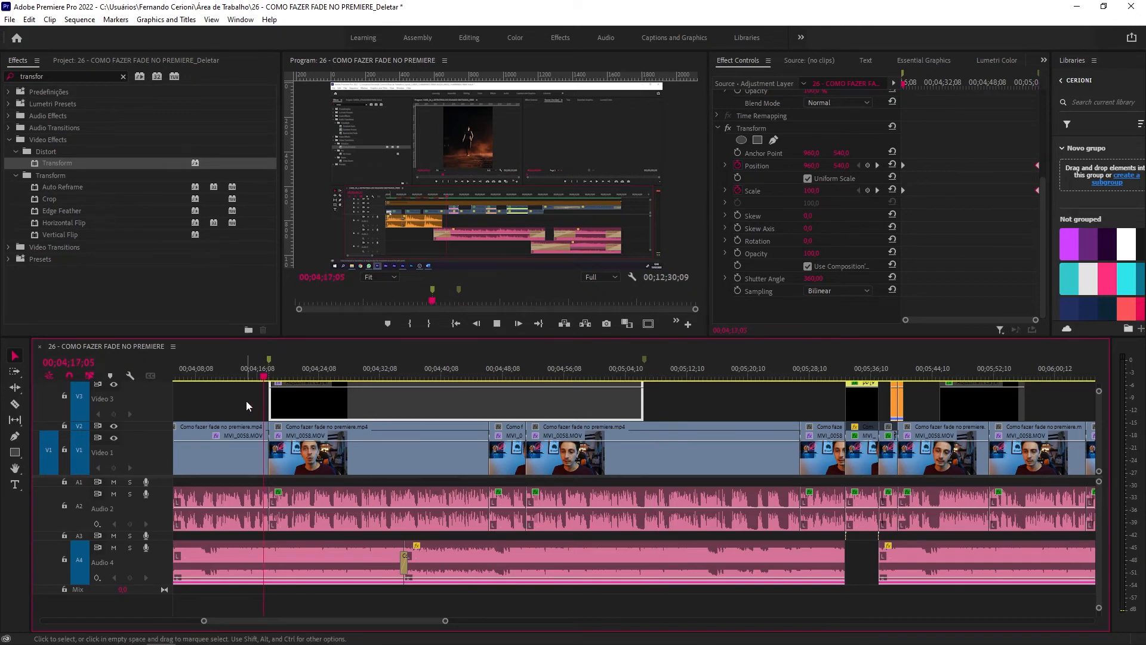
key("space")
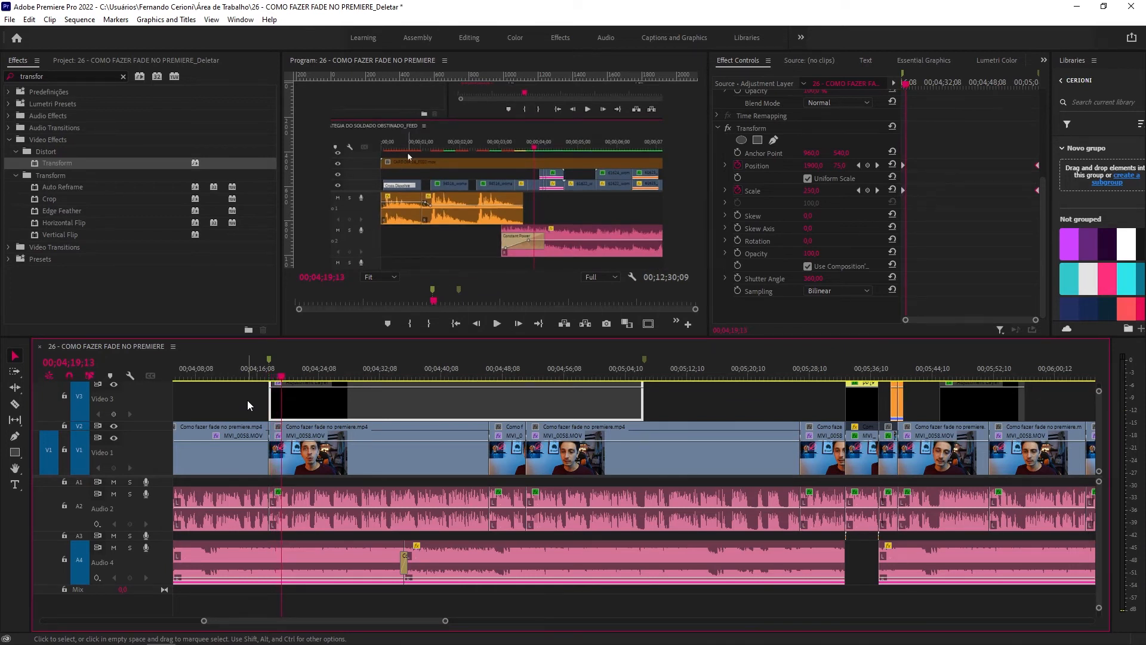
left_click(640, 371)
key("space")
key("space")
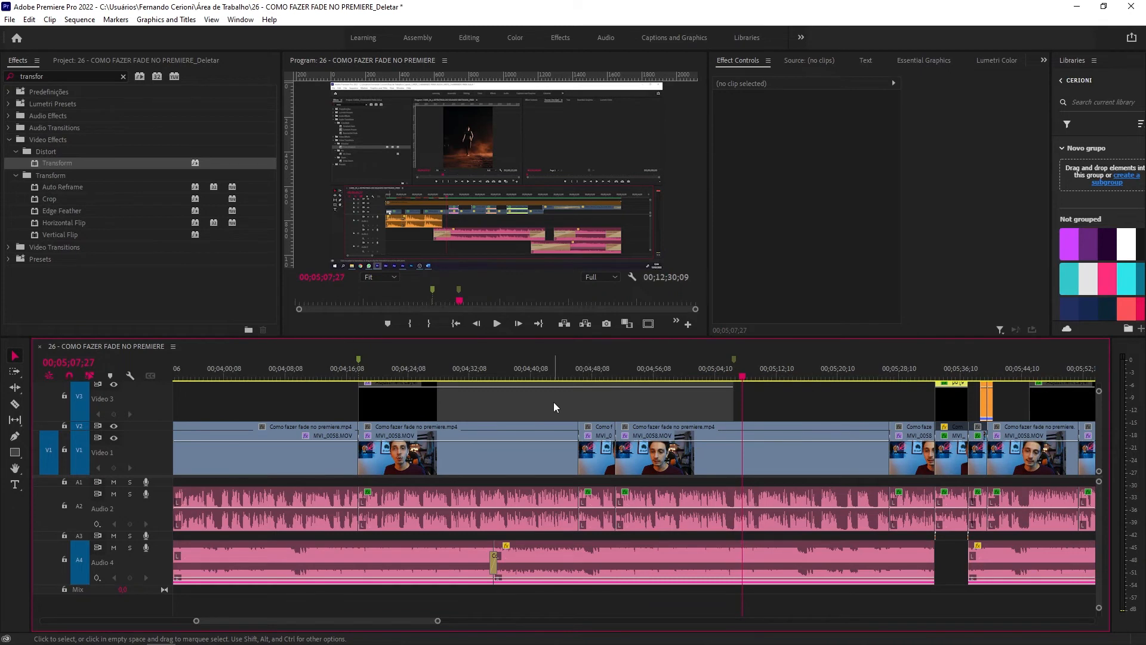
left_click(553, 402)
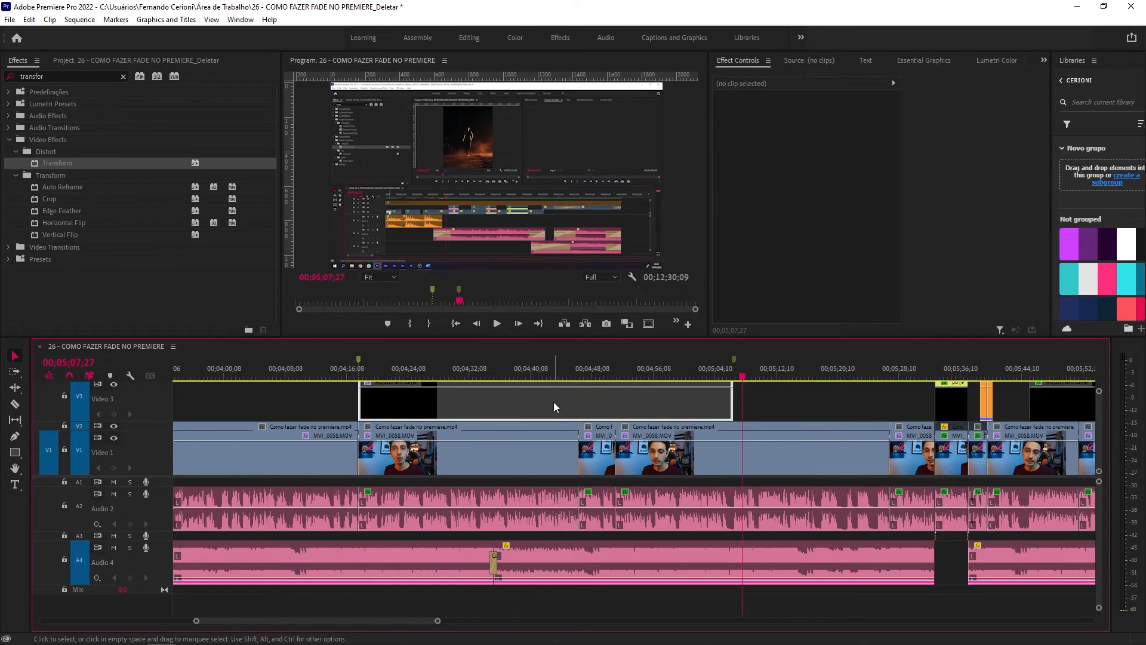
left_click(530, 432)
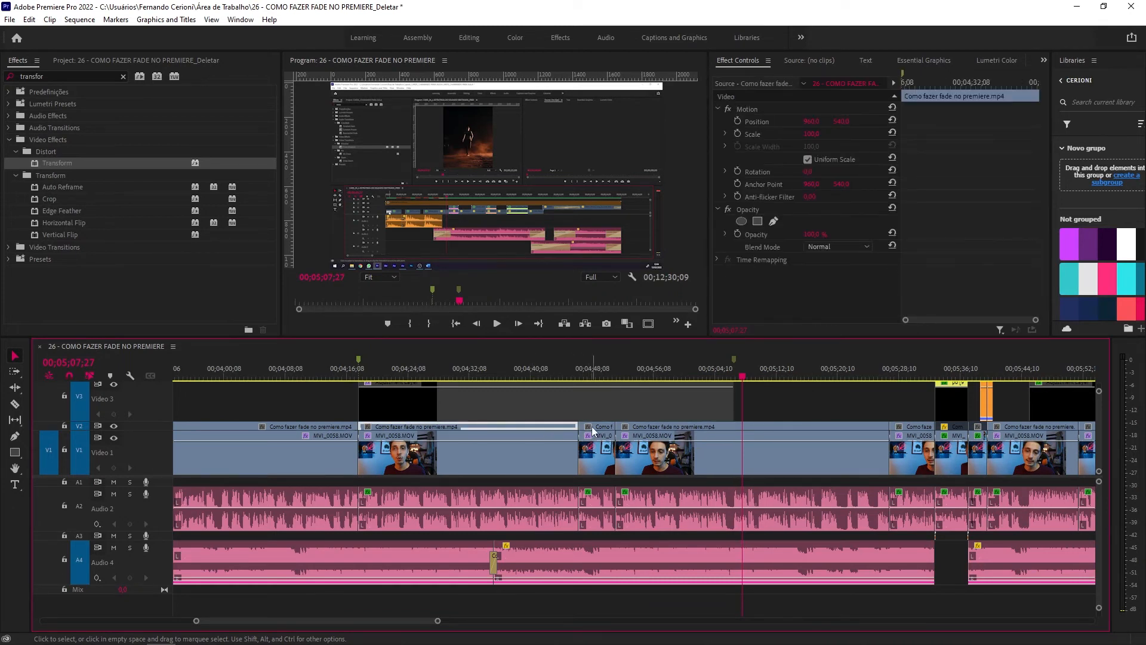
left_click(606, 430)
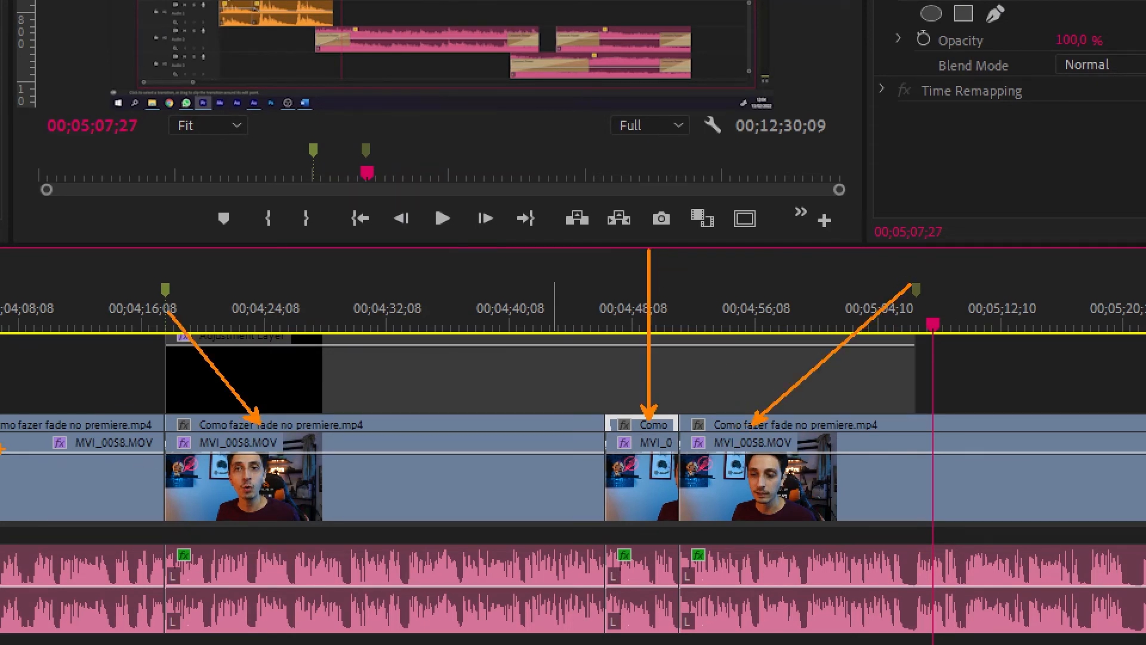
mouse_move(171, 422)
left_mouse_down()
mouse_move(865, 391)
mouse_move(928, 423)
left_mouse_up()
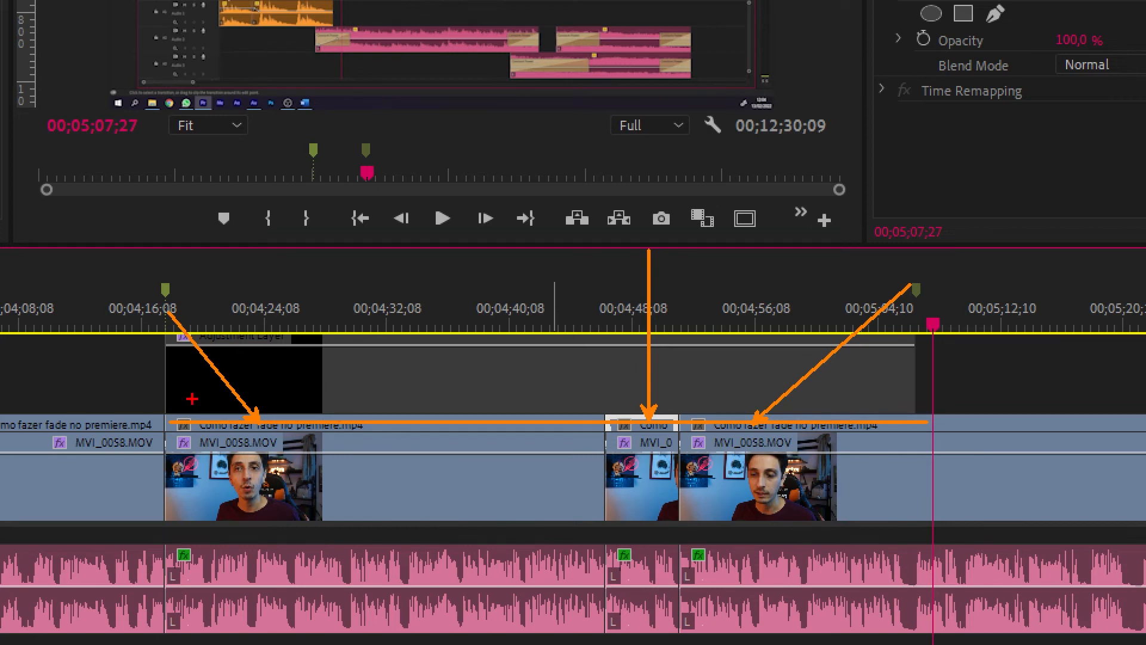
left_click_drag(175, 414, 137, 251)
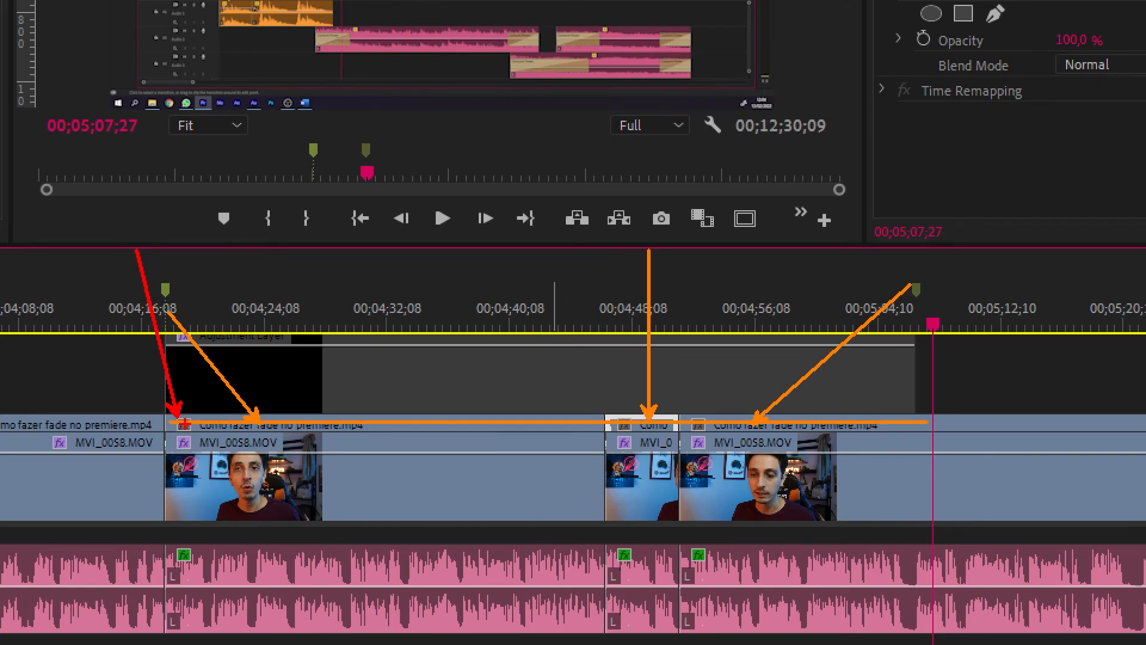
left_click_drag(651, 431, 531, 575)
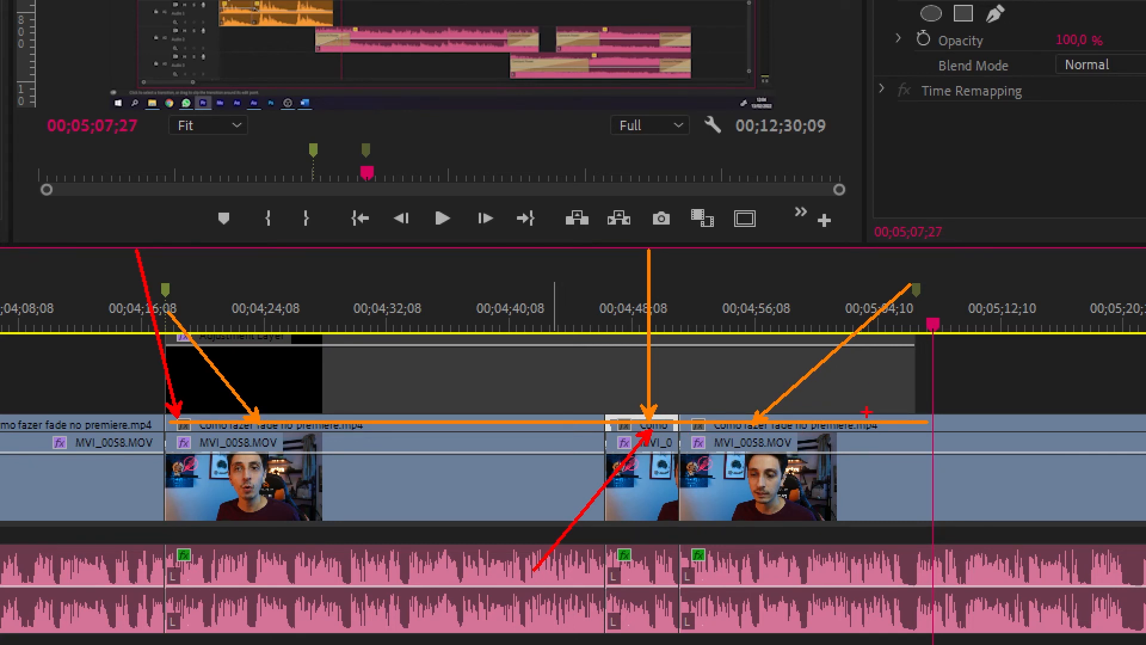
left_click_drag(872, 415, 1003, 231)
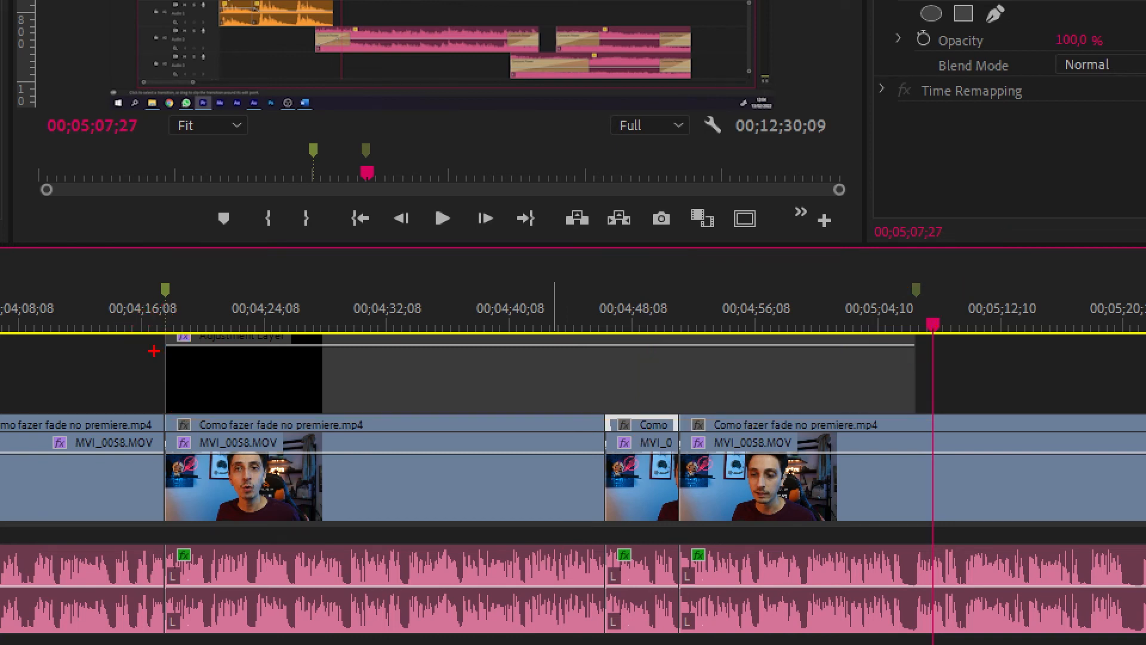
mouse_move(167, 387)
left_mouse_down()
mouse_move(979, 353)
mouse_move(921, 371)
mouse_move(908, 391)
left_mouse_up()
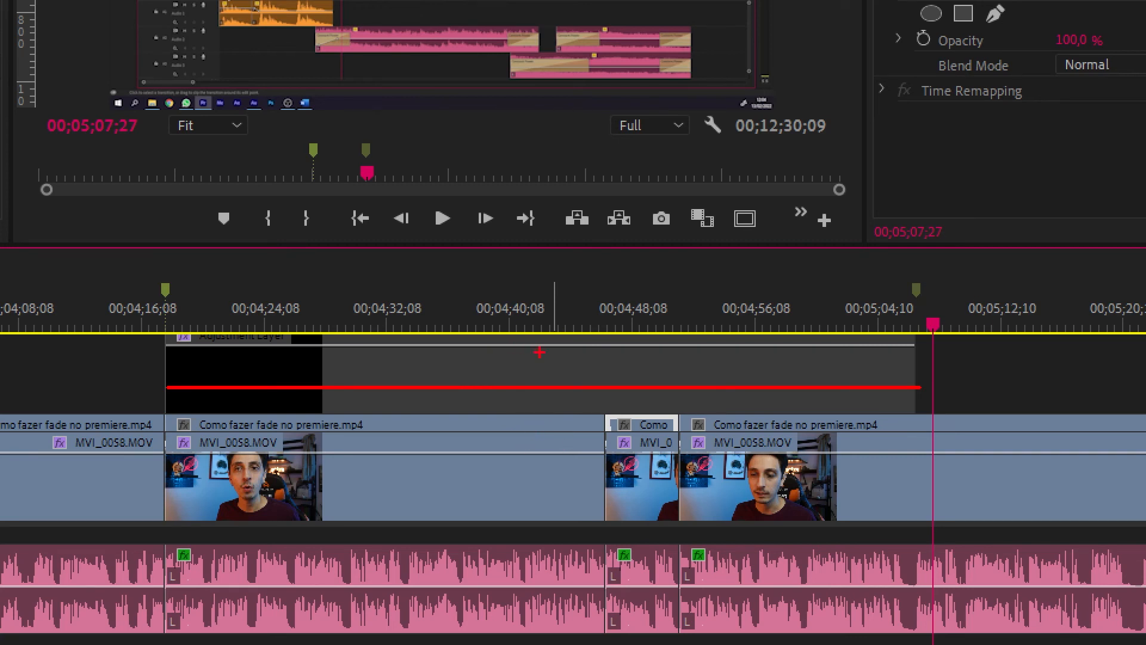
left_click_drag(547, 358, 547, 190)
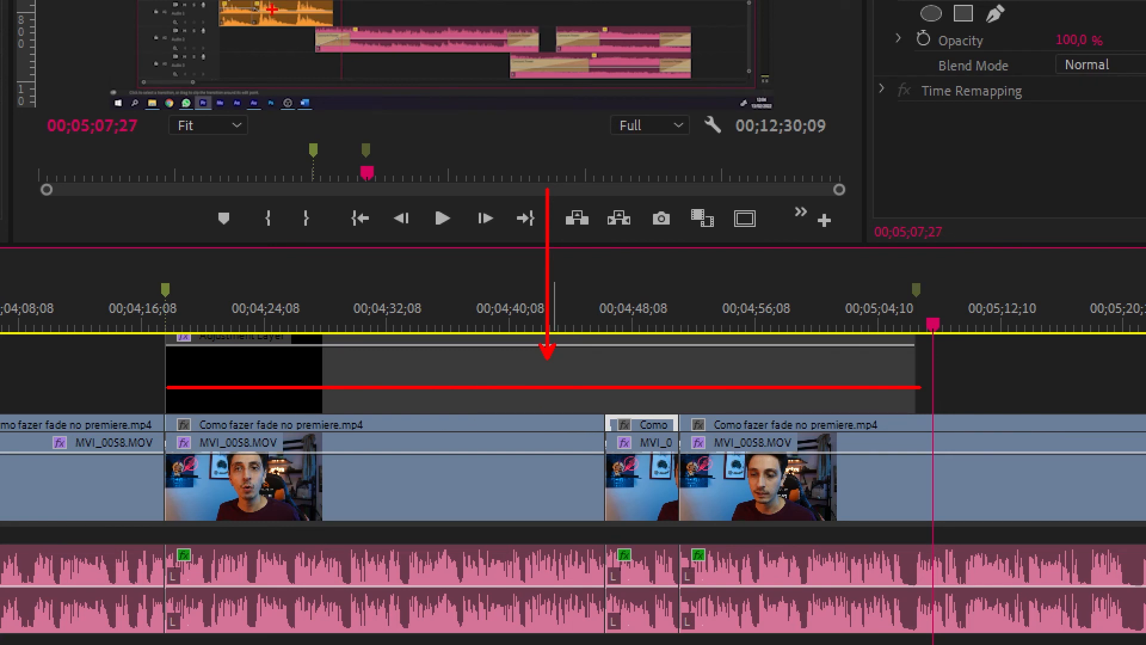
left_click_drag(180, 361, 88, 201)
left_click_drag(895, 359, 1034, 139)
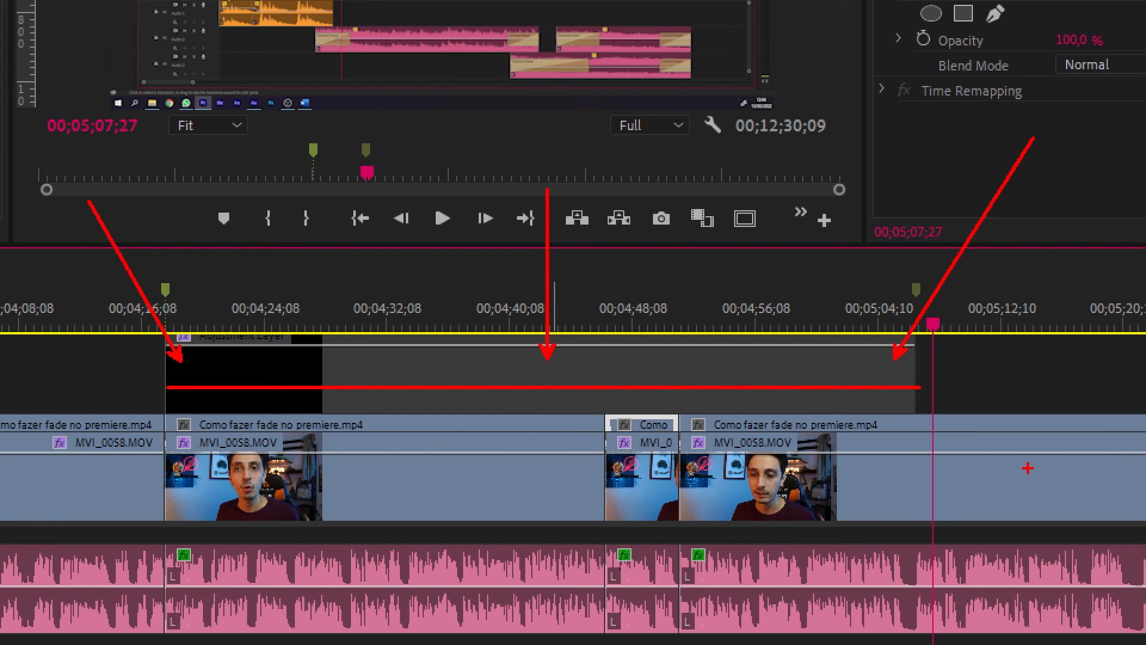